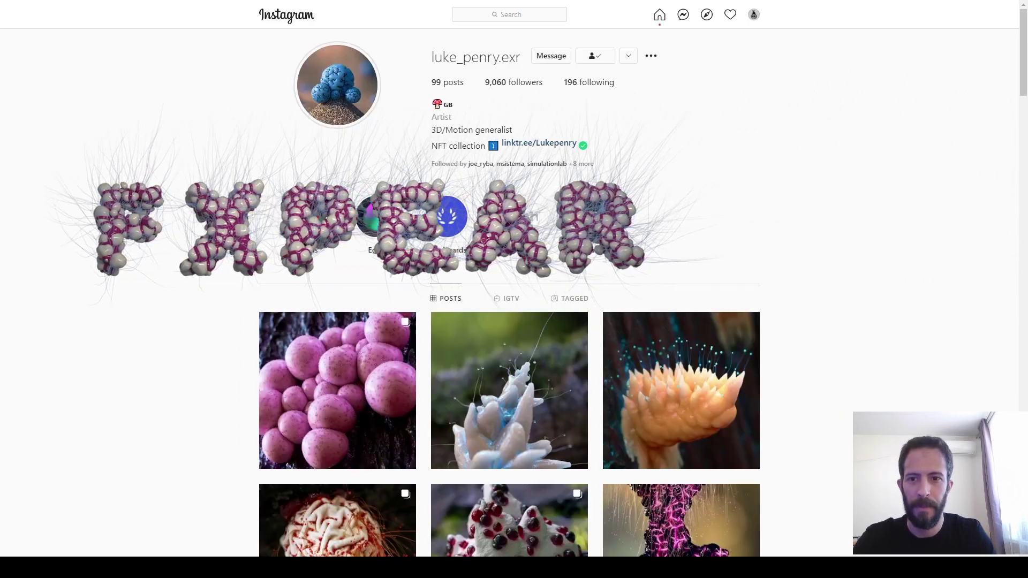
Find and open the purple Balloon Arch post, view its making-of slide, then unhide Torus001
{"action": "scroll", "coordinate": [198, 235], "scroll_direction": "down", "scroll_amount": 2}
{"action": "scroll", "coordinate": [193, 225], "scroll_direction": "down", "scroll_amount": 3}
{"action": "scroll", "coordinate": [195, 232], "scroll_direction": "down", "scroll_amount": 15}
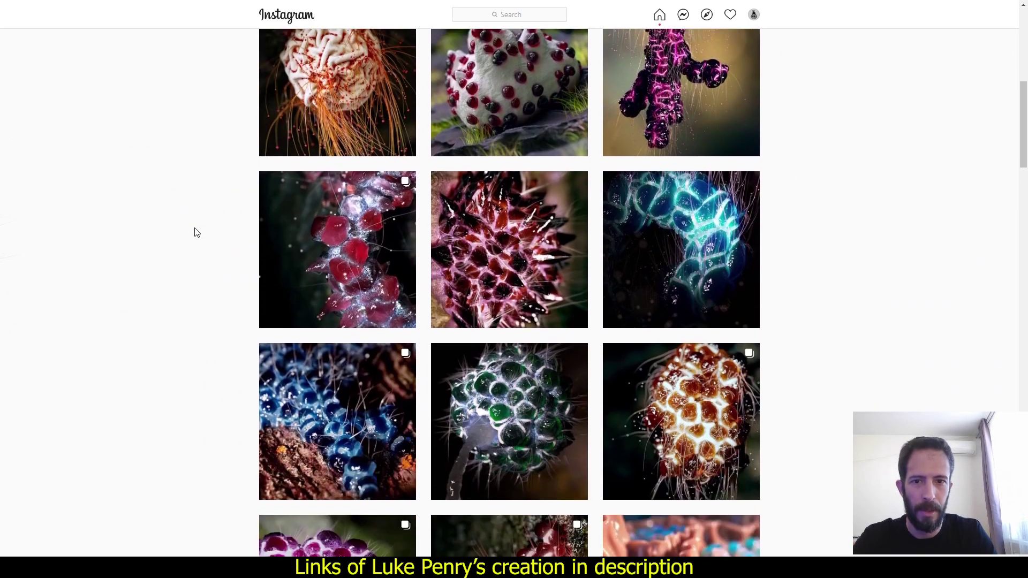
{"action": "scroll", "coordinate": [195, 232], "scroll_direction": "up", "scroll_amount": 18}
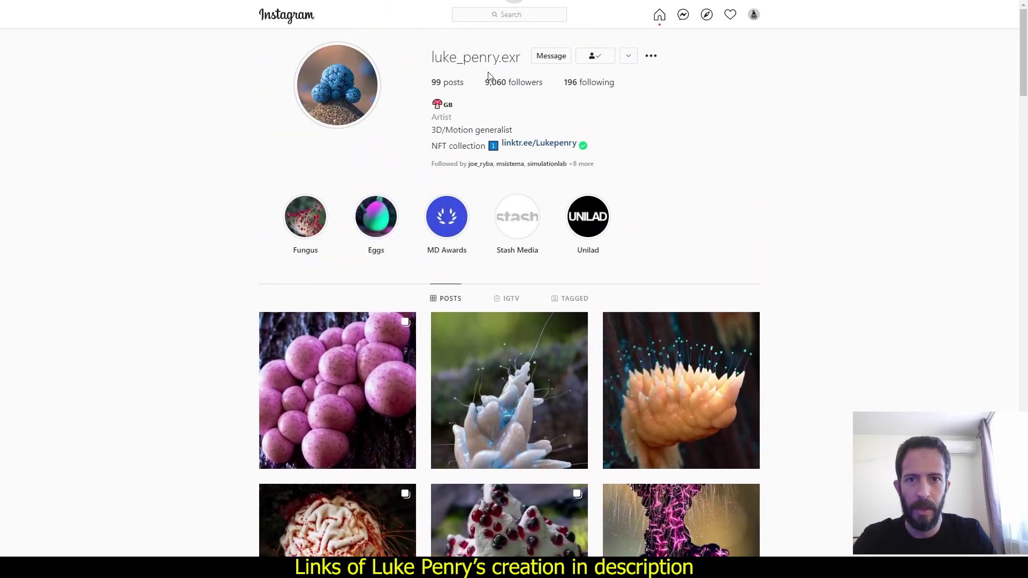
{"action": "scroll", "coordinate": [163, 369], "scroll_direction": "down", "scroll_amount": 13}
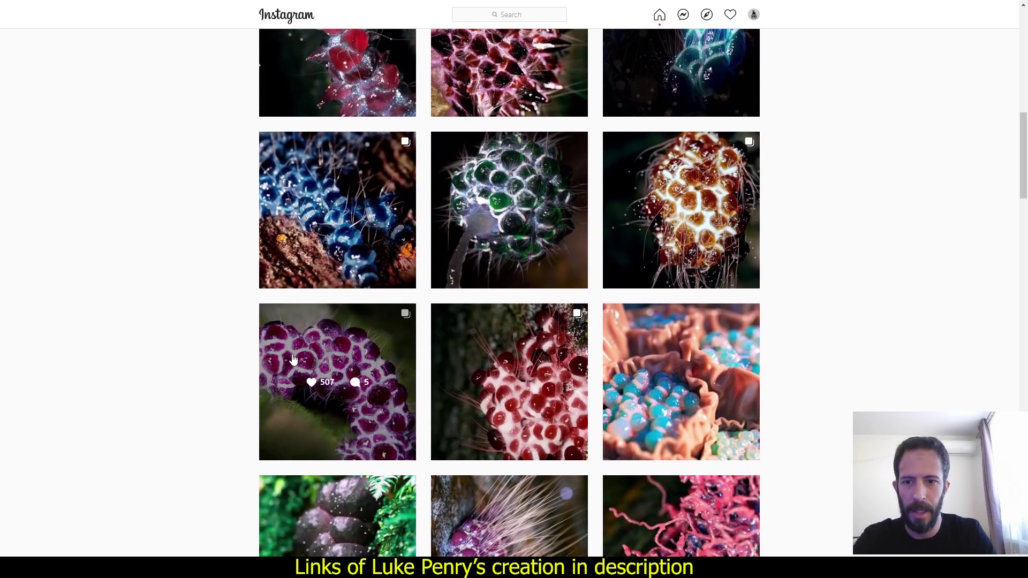
{"action": "left_click", "coordinate": [294, 360]}
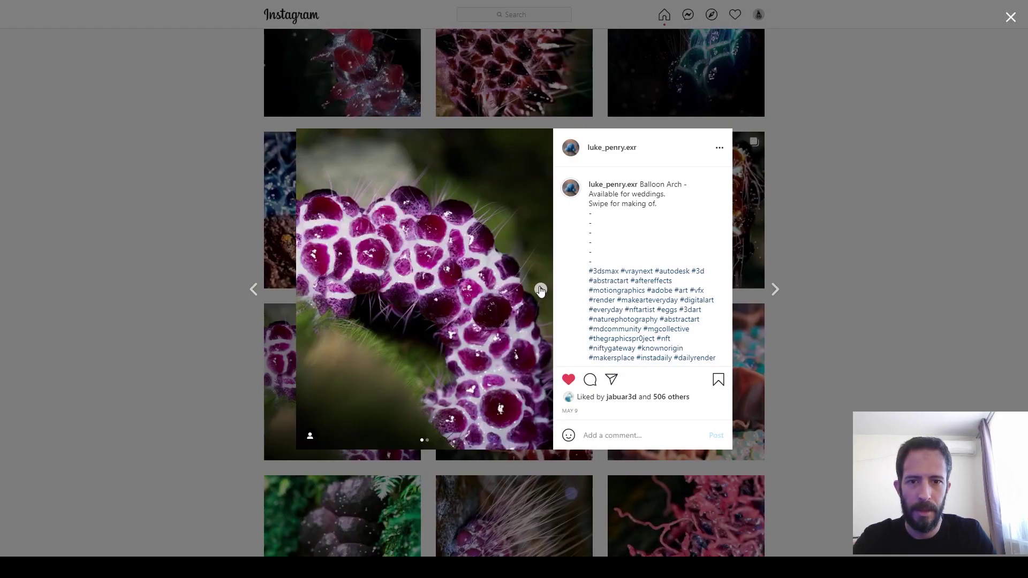
{"action": "left_click", "coordinate": [541, 289]}
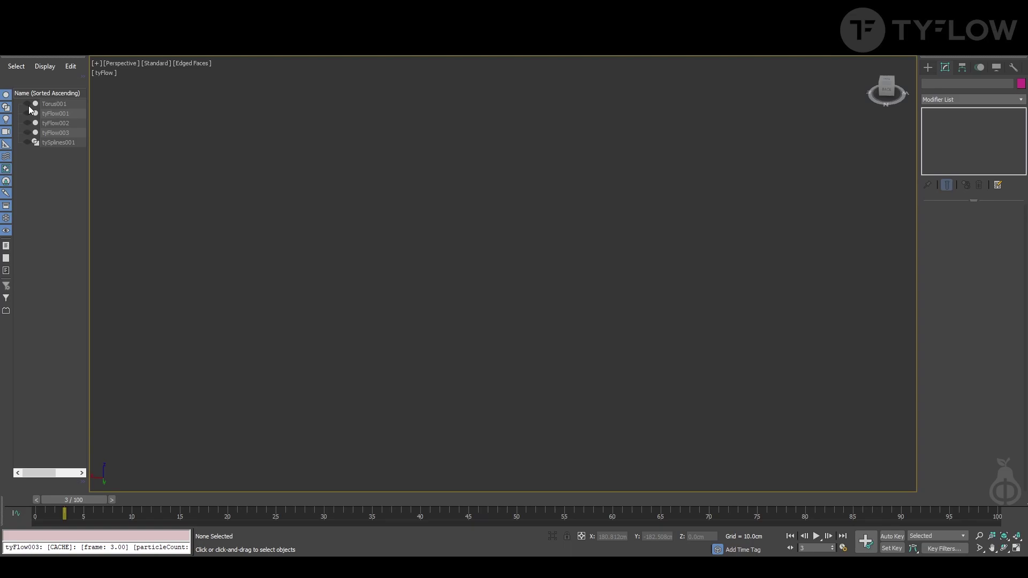
{"action": "left_click", "coordinate": [27, 105]}
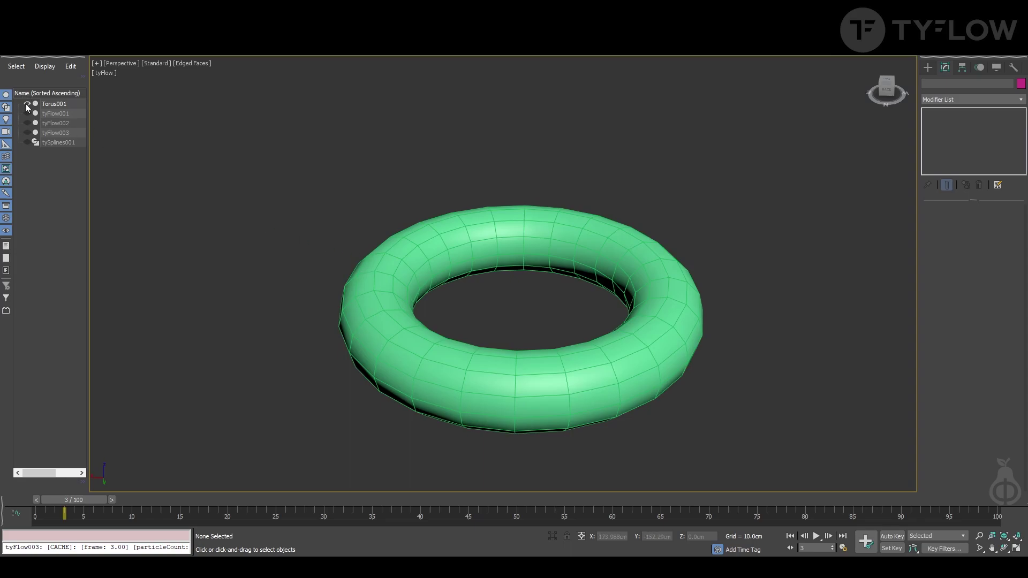
Swap Torus001 for tyFlow001's bubbly mesh and tyFlow002's red veins, in smooth shading without edges
{"action": "left_click", "coordinate": [27, 102]}
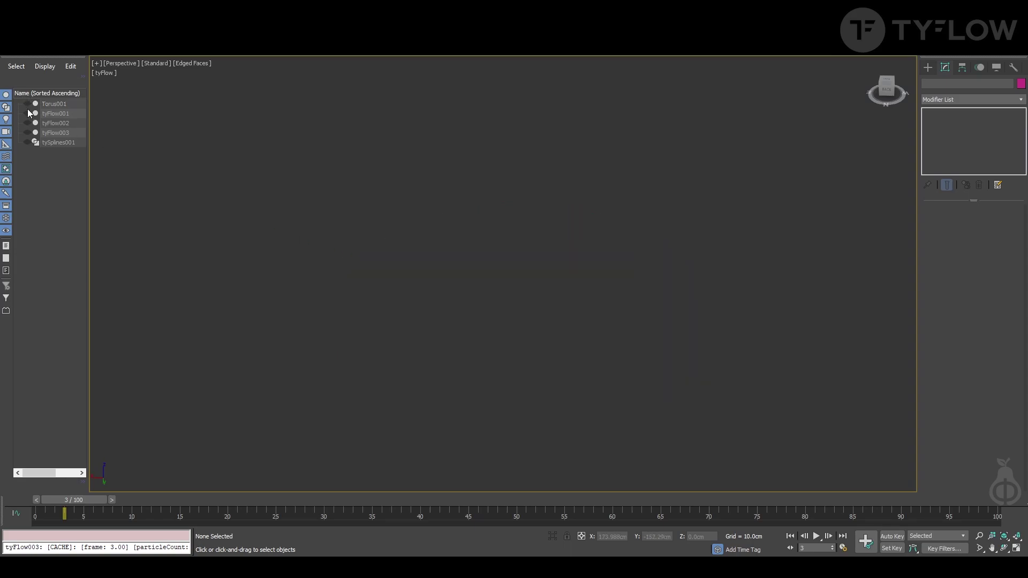
{"action": "left_click", "coordinate": [27, 111]}
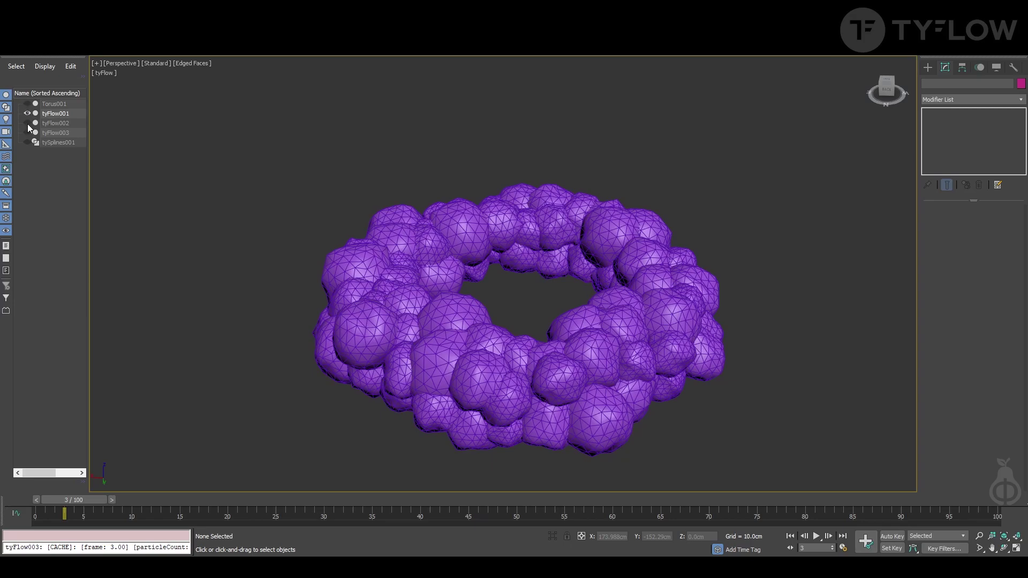
{"action": "left_click", "coordinate": [27, 123]}
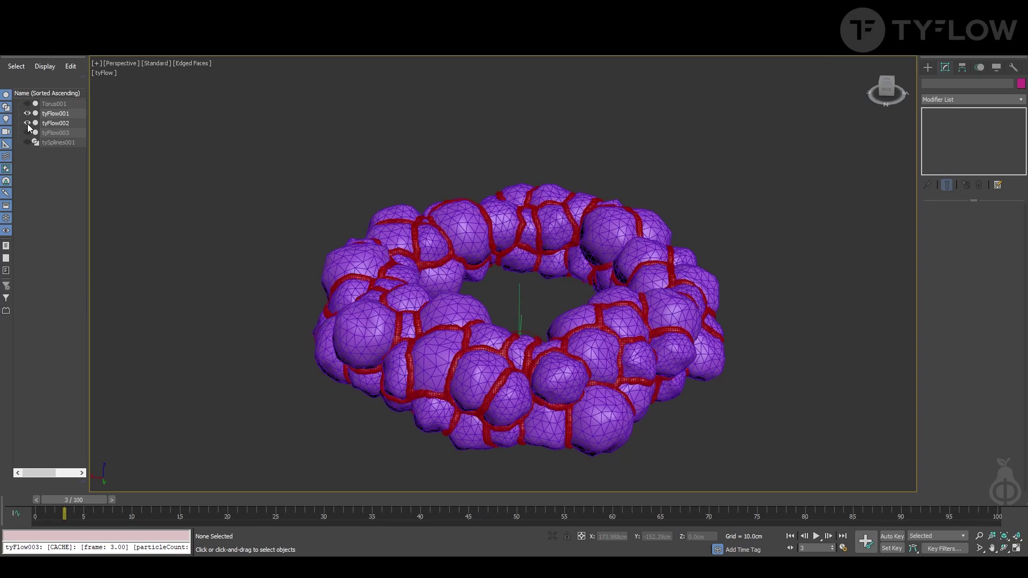
{"action": "key", "text": "F4"}
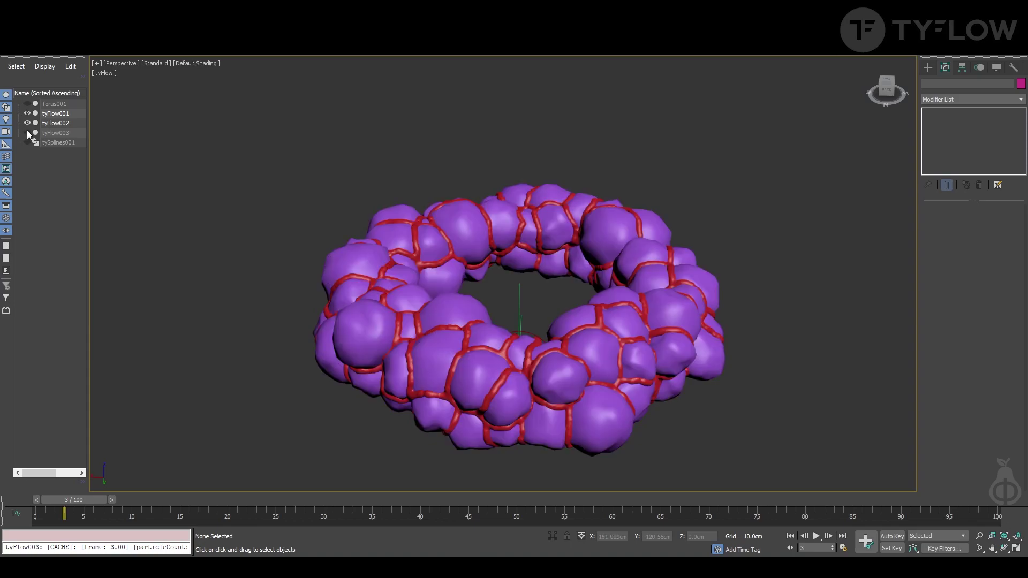
Show tyFlow003 and the tySplines001 hair strands, orbiting to inspect the hairy torus
{"action": "left_click", "coordinate": [27, 132]}
{"action": "left_click", "coordinate": [28, 142]}
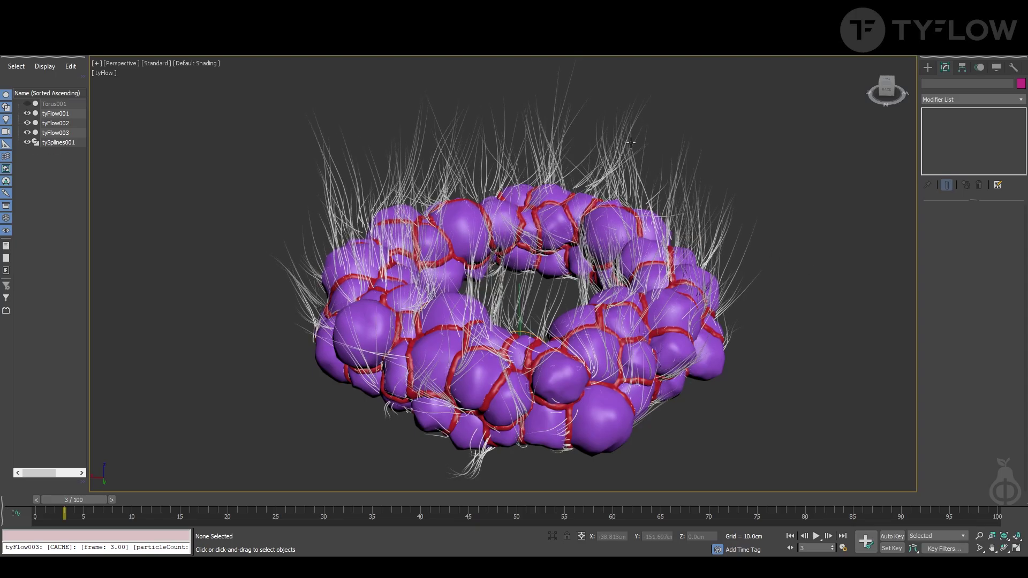
{"action": "middle_click_drag", "start_coordinate": [658, 155], "coordinate": [755, 279], "text": "alt"}
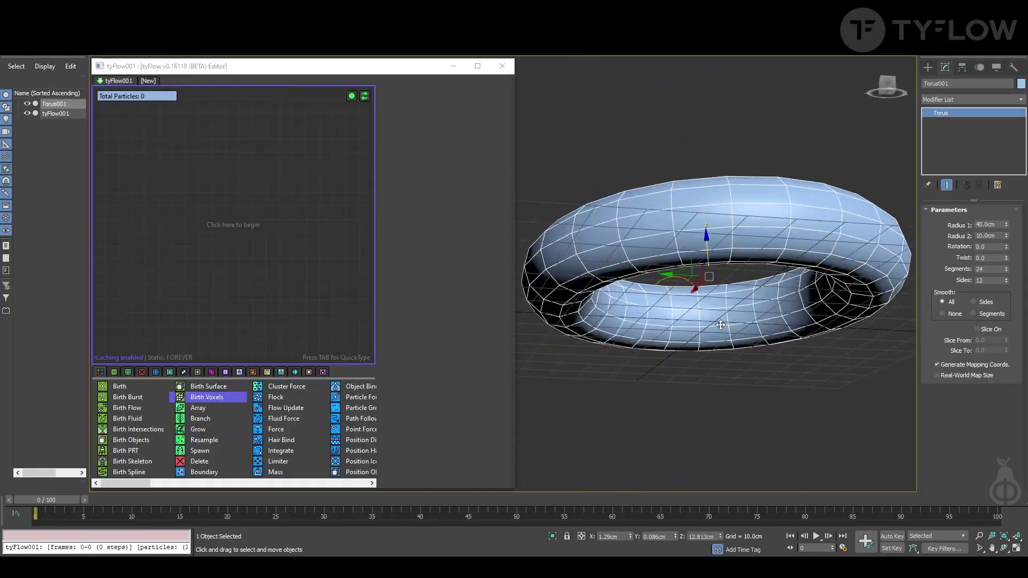
{"action": "middle_click_drag", "start_coordinate": [721, 325], "coordinate": [720, 383], "text": "alt"}
{"action": "left_click", "coordinate": [239, 222]}
Add Birth Voxels sourcing Torus001 and hide the torus, leaving 615 voxel particles
{"action": "left_click_drag", "start_coordinate": [211, 397], "coordinate": [206, 177]}
{"action": "left_click", "coordinate": [422, 221]}
{"action": "left_click", "coordinate": [671, 178]}
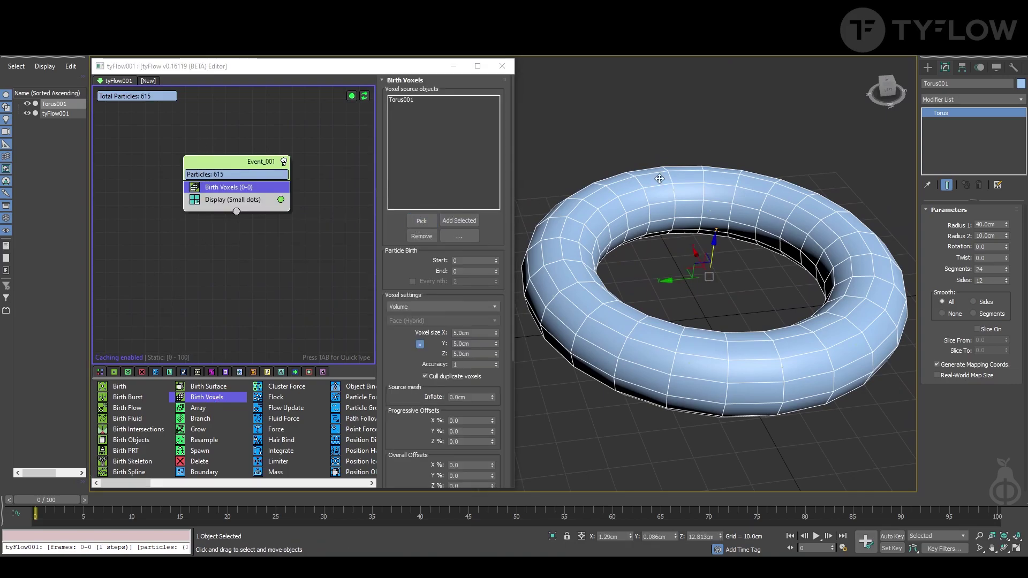
{"action": "left_click", "coordinate": [28, 104]}
{"action": "mouse_move", "coordinate": [665, 266]}
{"action": "middle_mouse_down", "text": "alt"}
{"action": "mouse_move", "coordinate": [655, 251]}
{"action": "mouse_move", "coordinate": [658, 274]}
{"action": "middle_mouse_up", "text": "alt"}
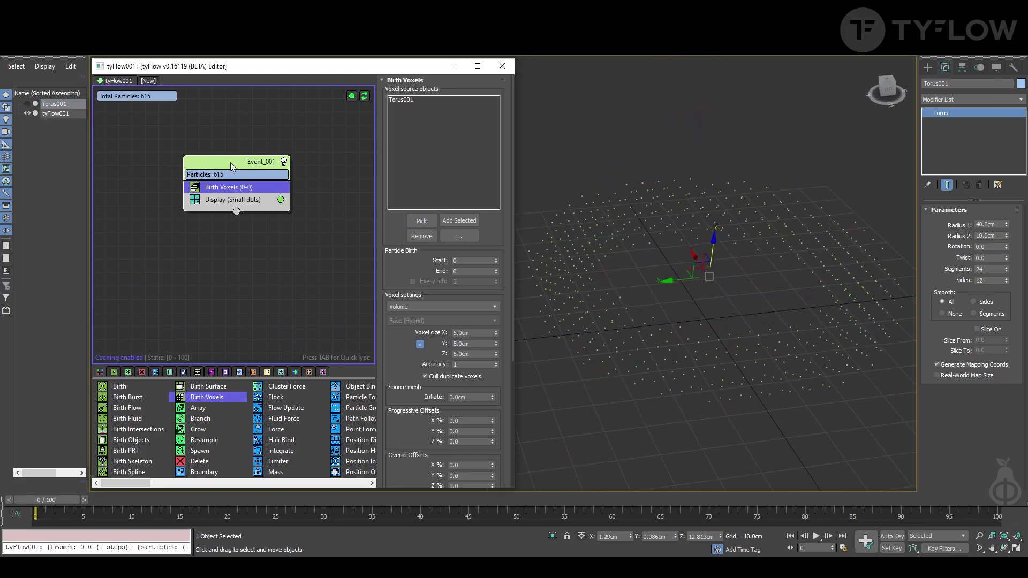
Add a Shape operator to Event_001 via the 'sh' quick search
{"action": "key", "text": "Tab"}
{"action": "type", "text": "sh"}
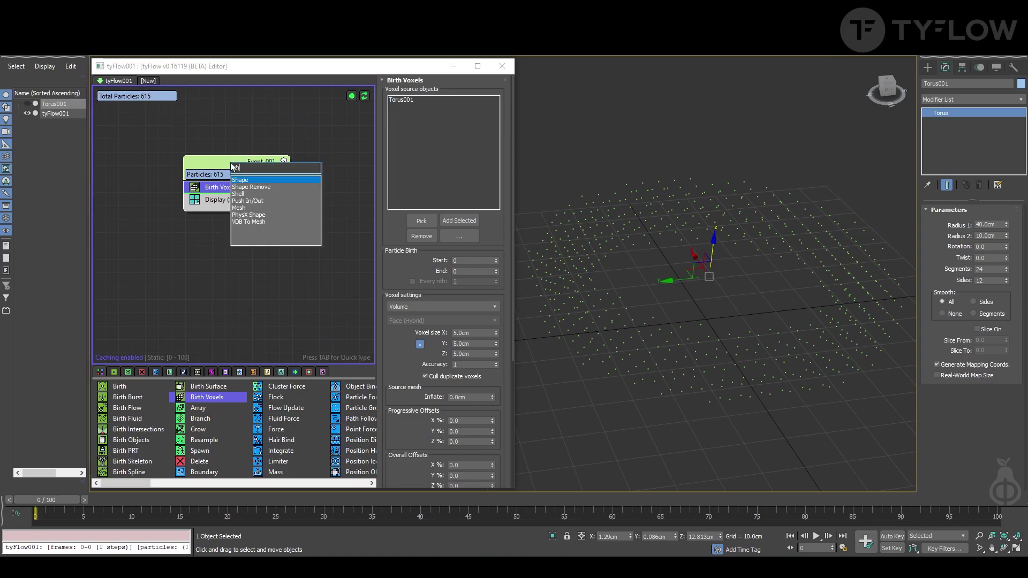
{"action": "key", "text": "Return"}
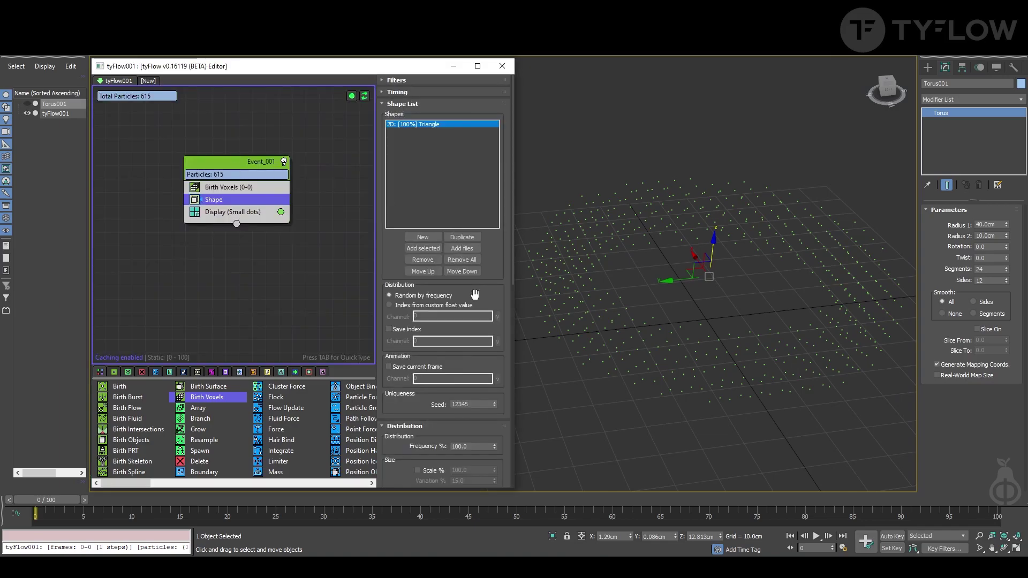
Set the Shape operator's 3D mesh type to Sphere (MidRes)
{"action": "scroll", "coordinate": [429, 335], "scroll_direction": "down", "scroll_amount": 5}
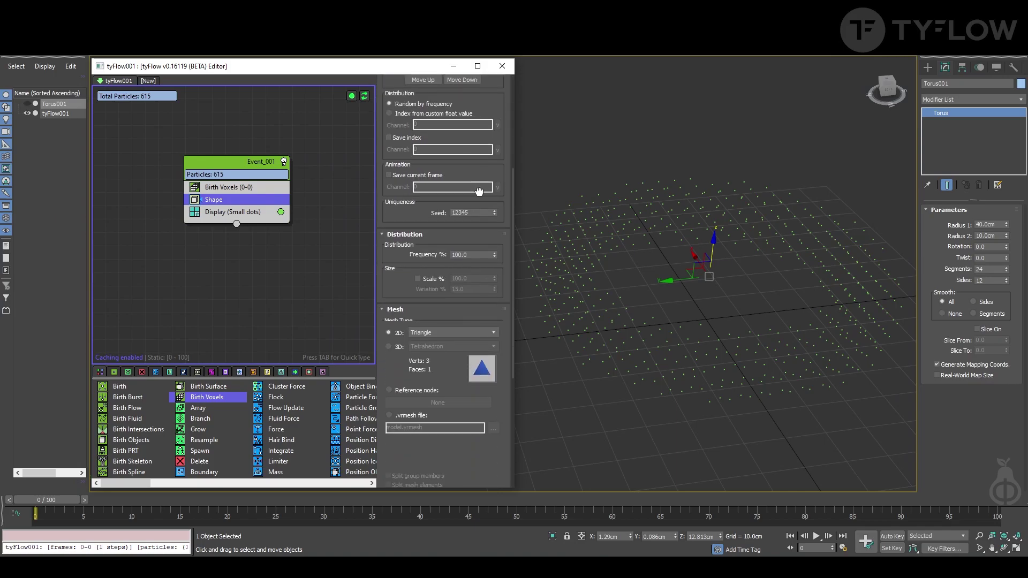
{"action": "left_click", "coordinate": [390, 347]}
{"action": "left_click", "coordinate": [452, 346]}
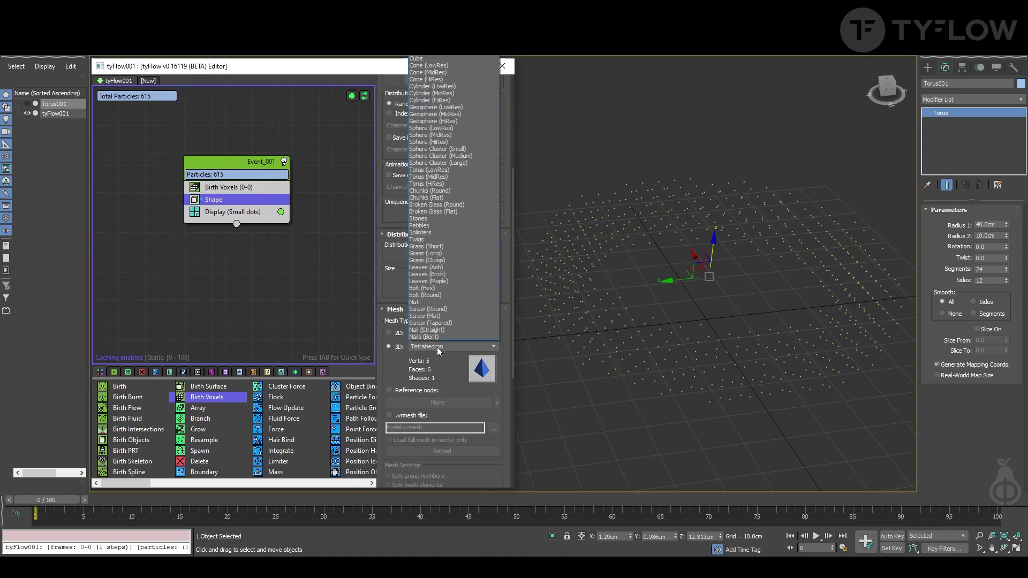
{"action": "left_click", "coordinate": [449, 135]}
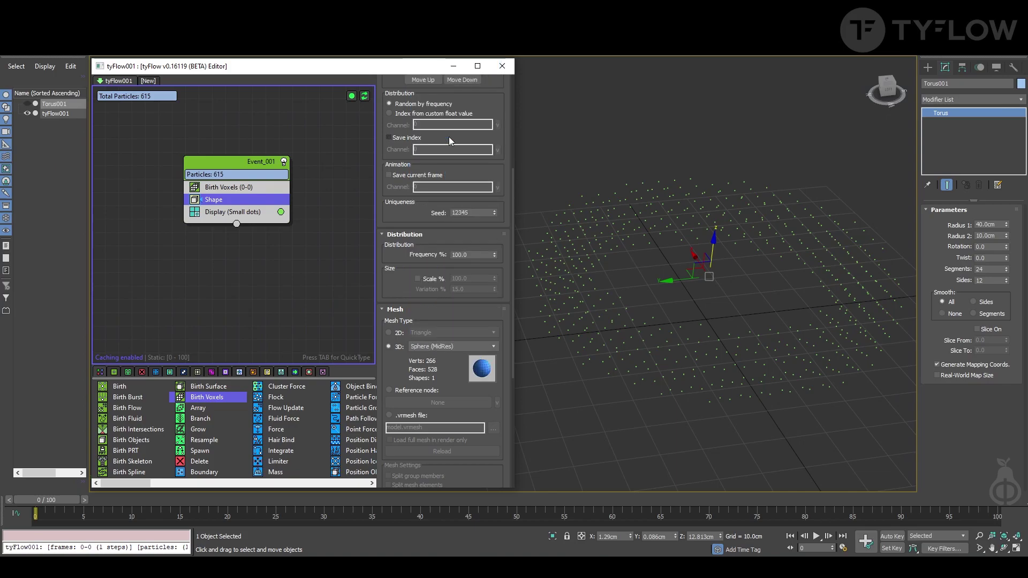
Add a Scale operator and set the Display type to Geometry
{"action": "left_click", "coordinate": [202, 165]}
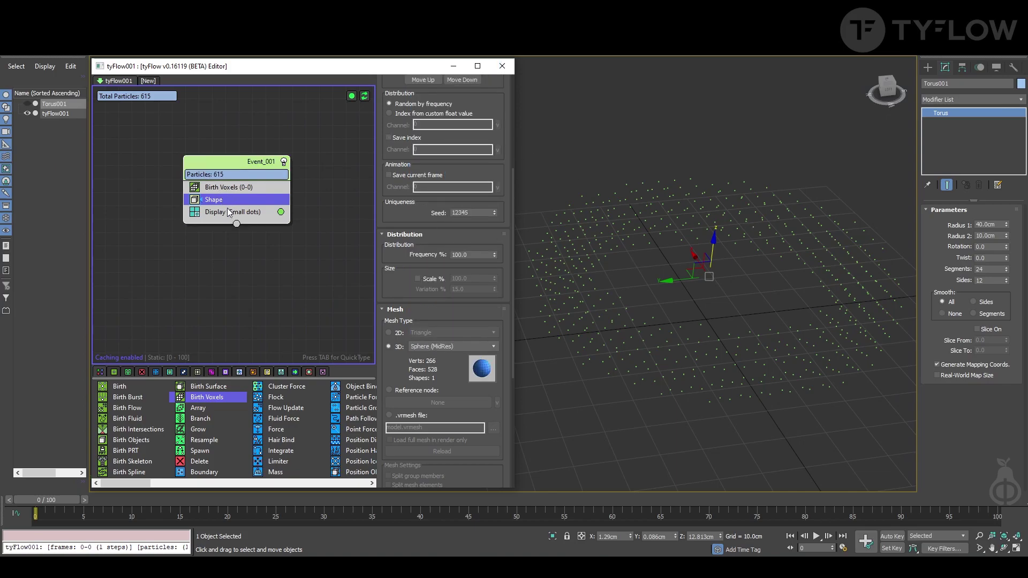
{"action": "key", "text": "Tab"}
{"action": "type", "text": "sca"}
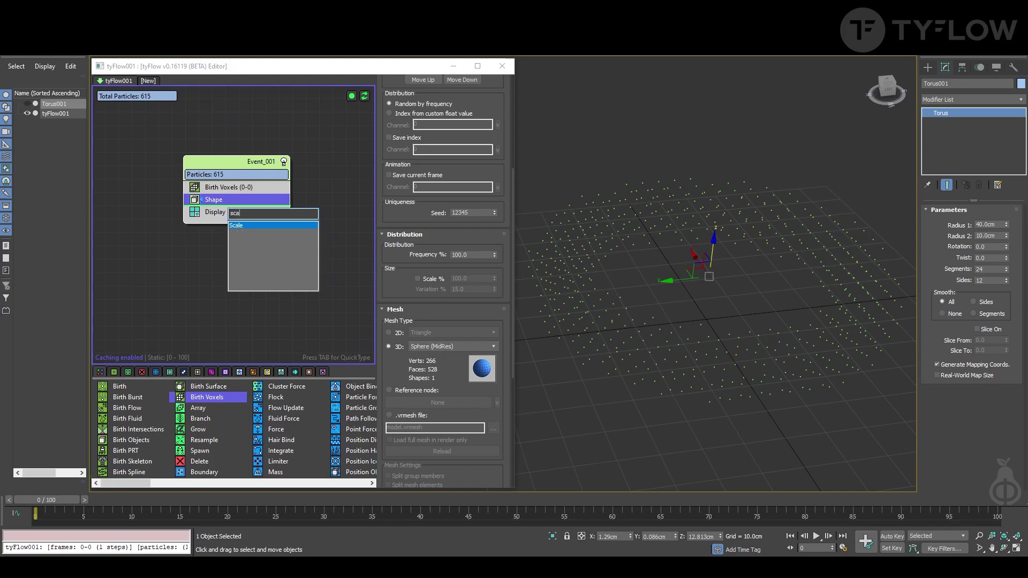
{"action": "key", "text": "Return"}
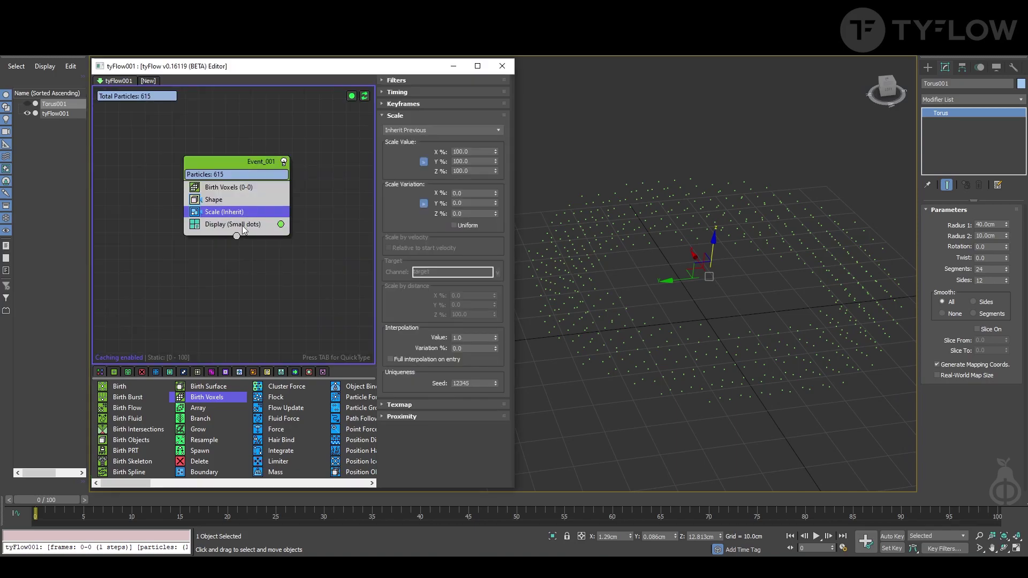
{"action": "left_click", "coordinate": [242, 226]}
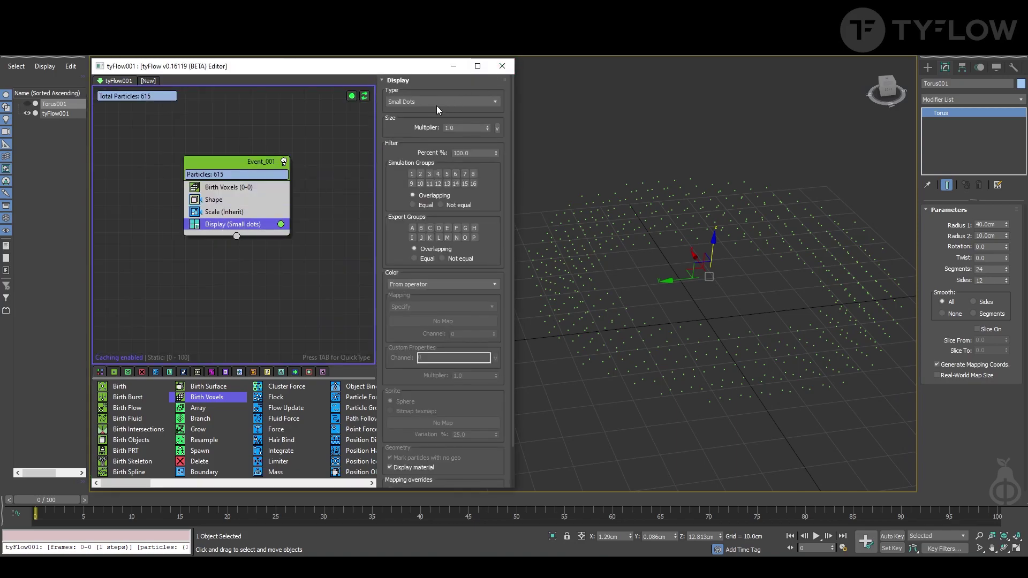
{"action": "left_click", "coordinate": [437, 106]}
{"action": "left_click", "coordinate": [417, 153]}
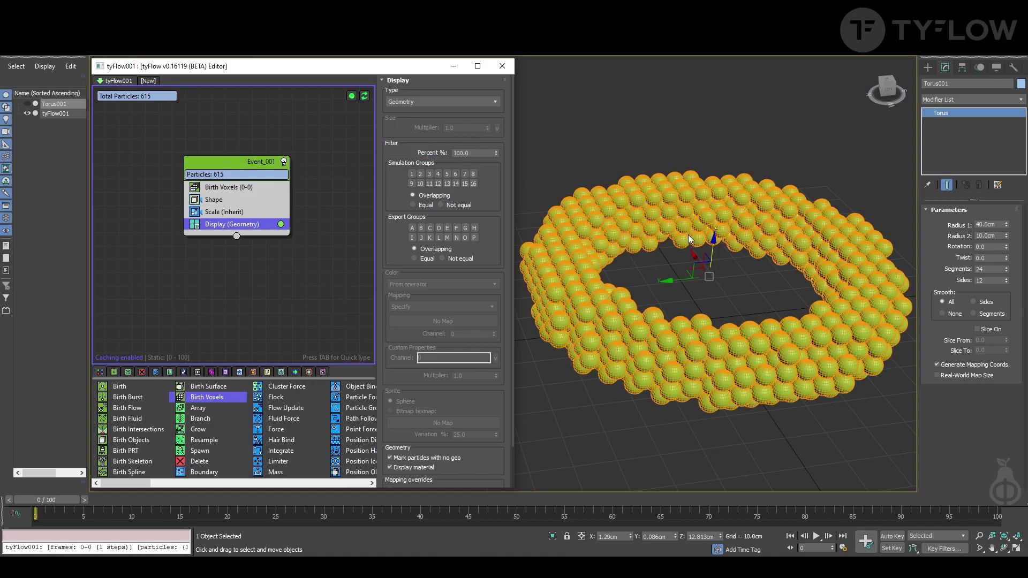
Set the Birth Voxels X voxel size to 10cm for fewer, larger spheres
{"action": "middle_click_drag", "start_coordinate": [664, 258], "coordinate": [664, 266], "text": "alt"}
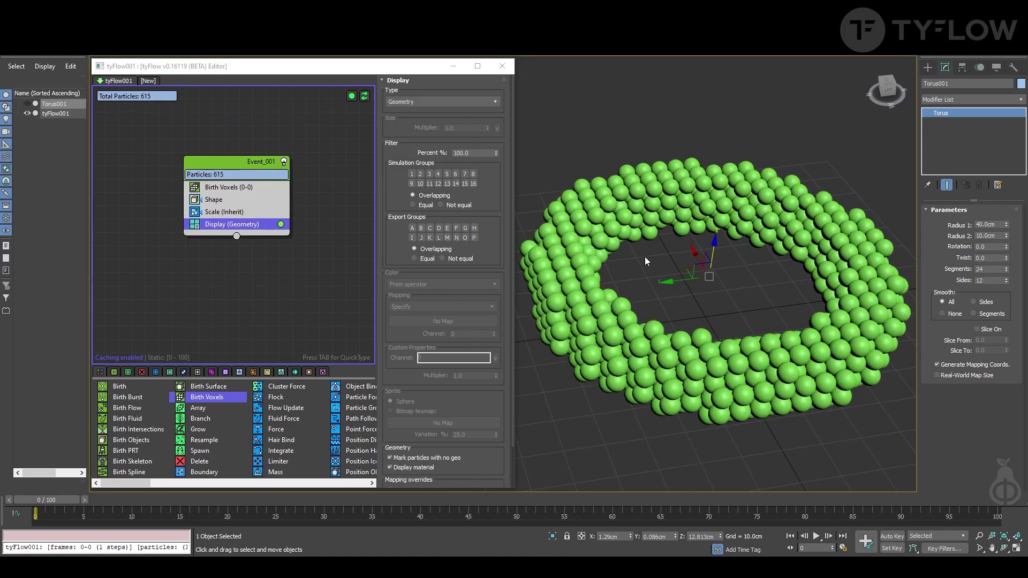
{"action": "left_click", "coordinate": [235, 189]}
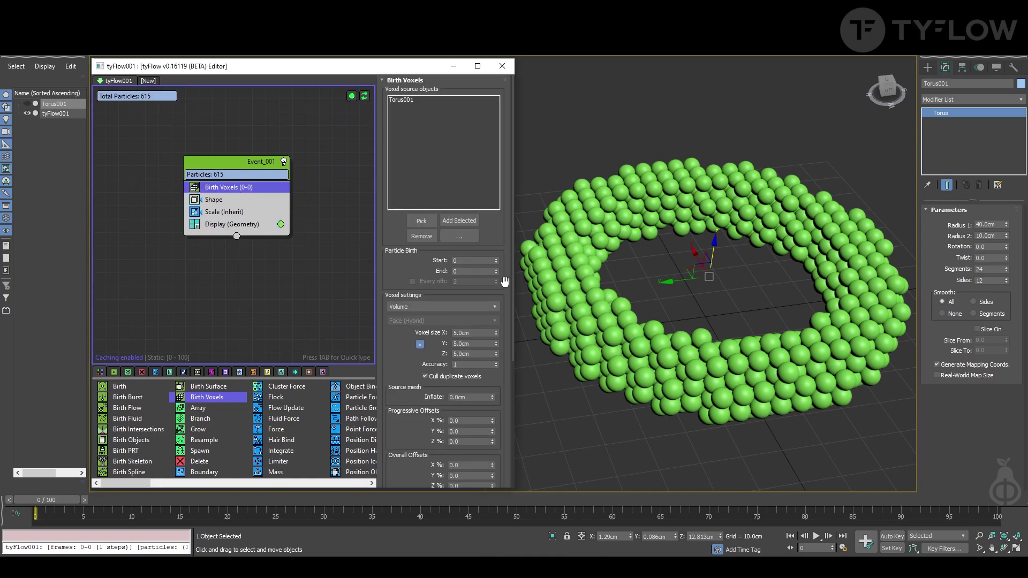
{"action": "middle_click_drag", "start_coordinate": [664, 337], "coordinate": [654, 328], "text": "alt"}
{"action": "left_click_drag", "start_coordinate": [474, 333], "coordinate": [372, 327]}
{"action": "type", "text": "10"}
{"action": "key", "text": "Return"}
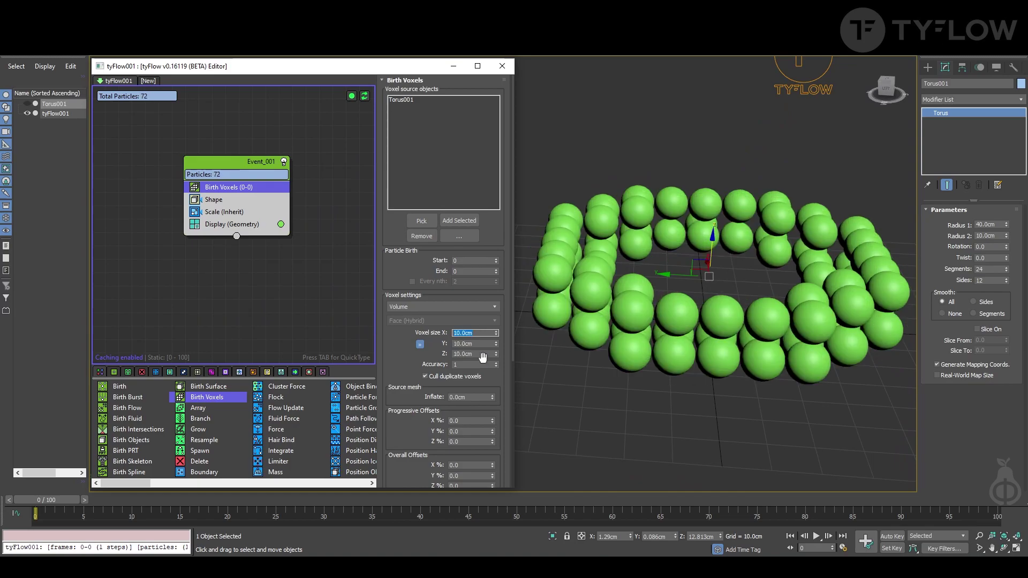
Apply the Grains offset preset and jitter the spheres about 47% in X, Y and Z
{"action": "scroll", "coordinate": [417, 350], "scroll_direction": "down", "scroll_amount": 5}
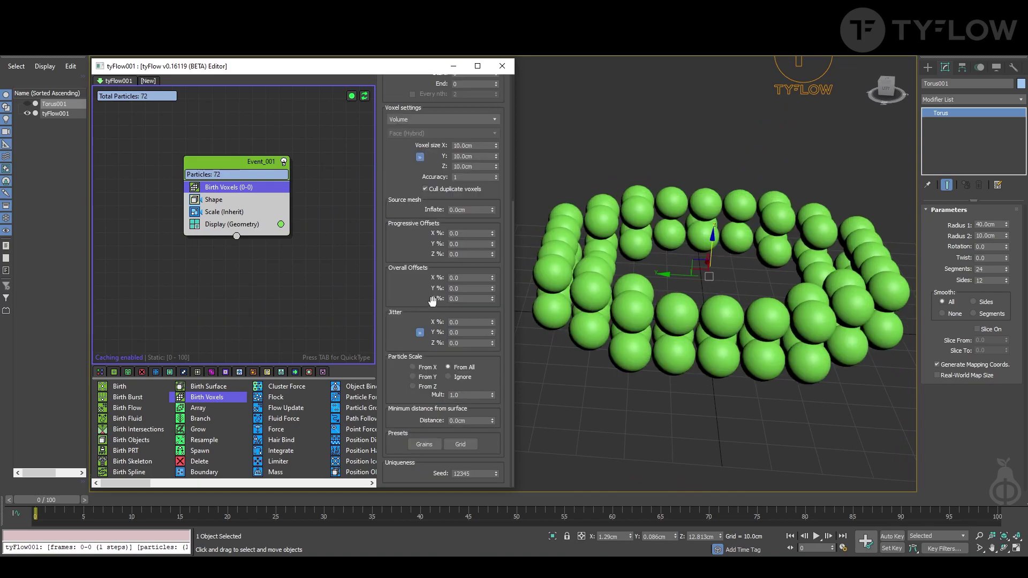
{"action": "mouse_move", "coordinate": [698, 294]}
{"action": "middle_mouse_down", "text": "alt"}
{"action": "mouse_move", "coordinate": [715, 309]}
{"action": "mouse_move", "coordinate": [751, 301]}
{"action": "mouse_move", "coordinate": [691, 305]}
{"action": "middle_mouse_up", "text": "alt"}
{"action": "left_click", "coordinate": [432, 446]}
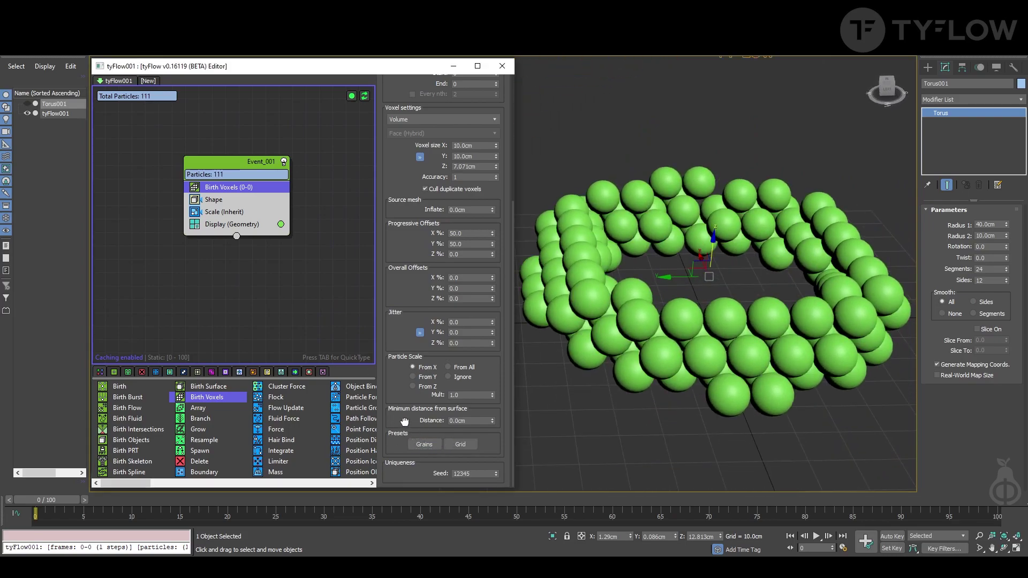
{"action": "middle_click_drag", "start_coordinate": [726, 358], "coordinate": [761, 399], "text": "alt"}
{"action": "scroll", "coordinate": [406, 263], "scroll_direction": "up", "scroll_amount": 1}
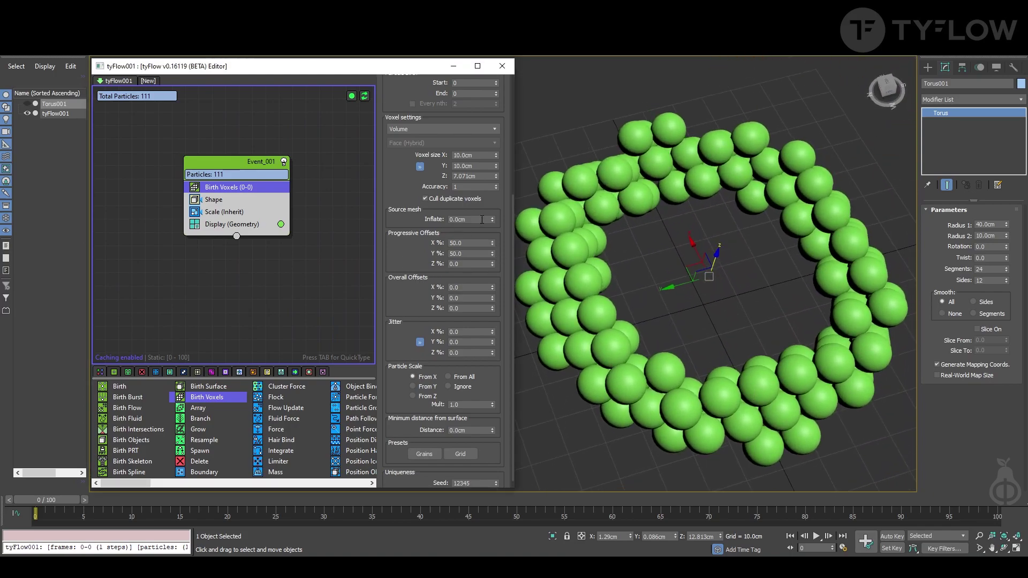
{"action": "left_click_drag", "start_coordinate": [493, 332], "coordinate": [506, 151]}
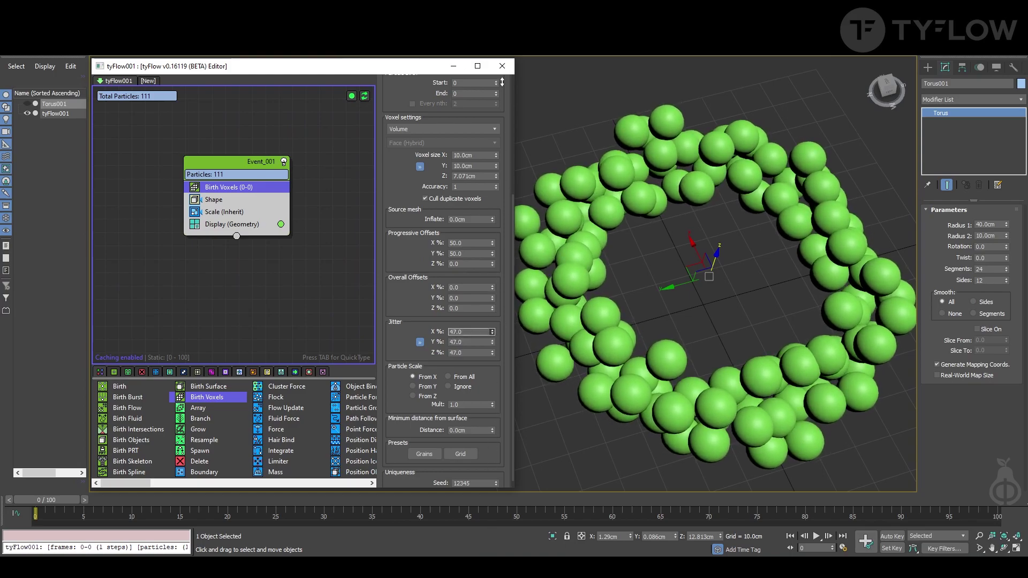
{"action": "left_click", "coordinate": [224, 212]}
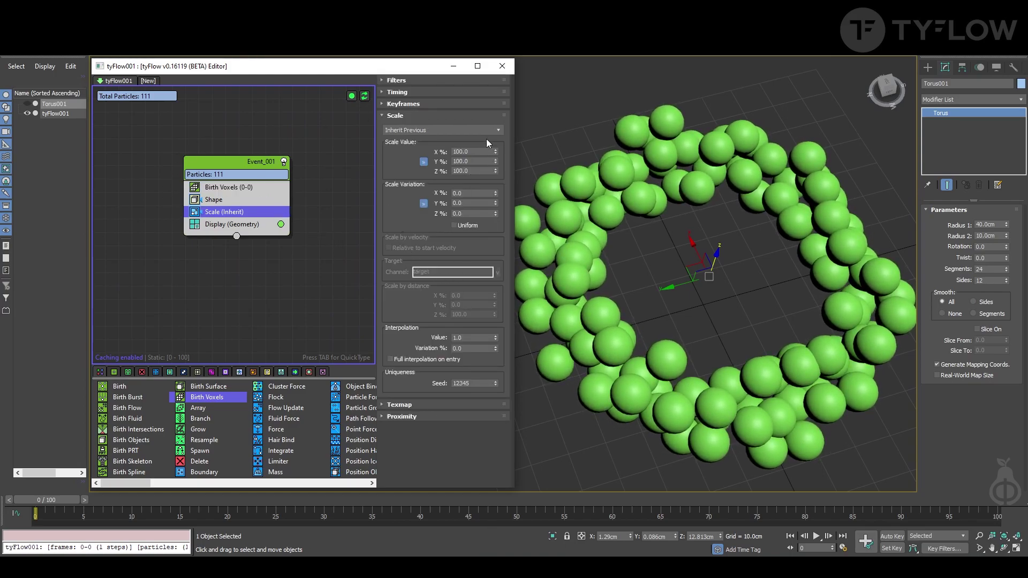
In Scale, set 57% uniform size variation and a scale value of about 178.1%
{"action": "left_click_drag", "start_coordinate": [475, 193], "coordinate": [388, 180]}
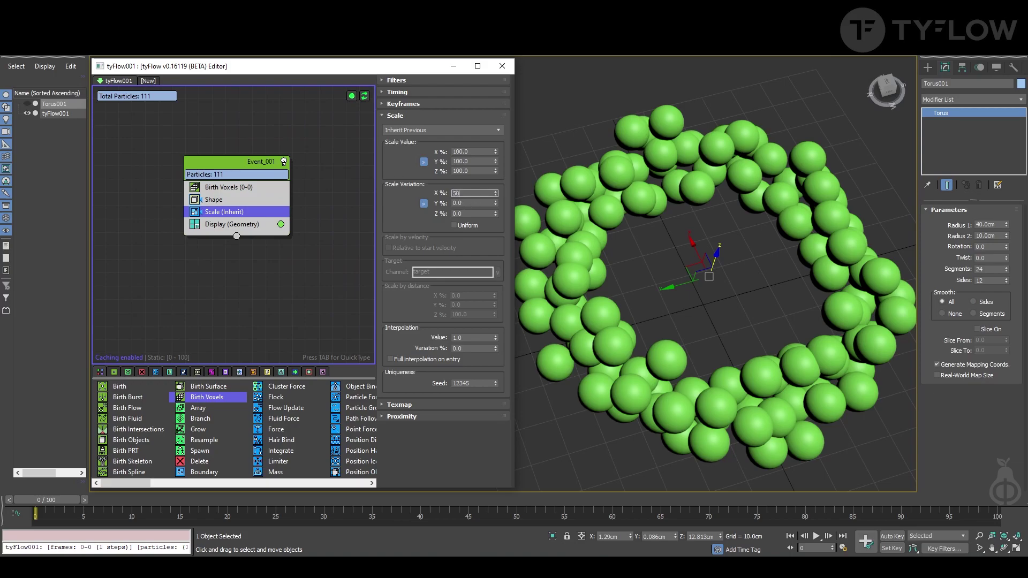
{"action": "key", "text": "Return"}
{"action": "left_click", "coordinate": [455, 226]}
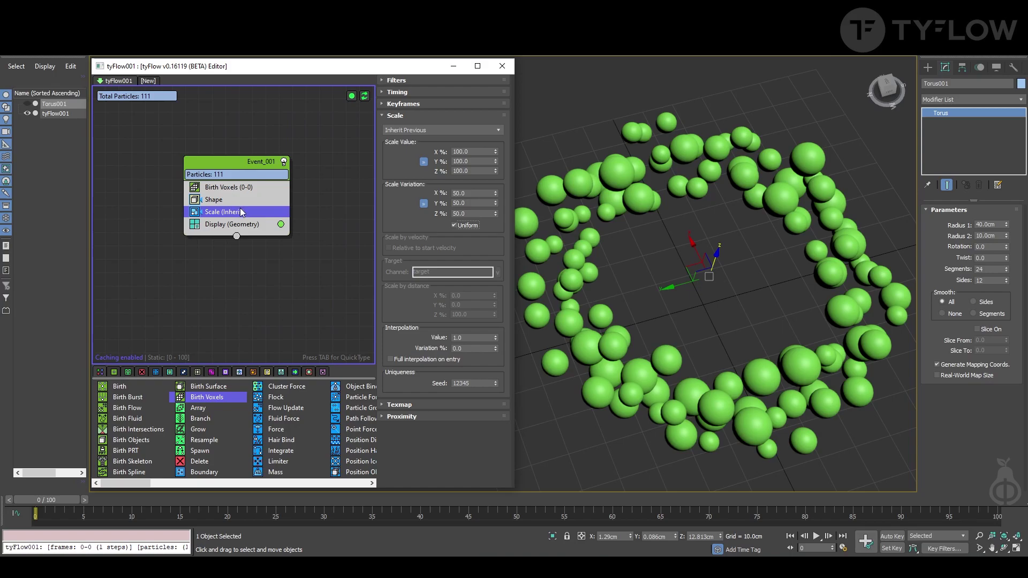
{"action": "left_click_drag", "start_coordinate": [495, 156], "coordinate": [531, 96]}
{"action": "middle_click_drag", "start_coordinate": [868, 327], "coordinate": [563, 226], "text": "alt"}
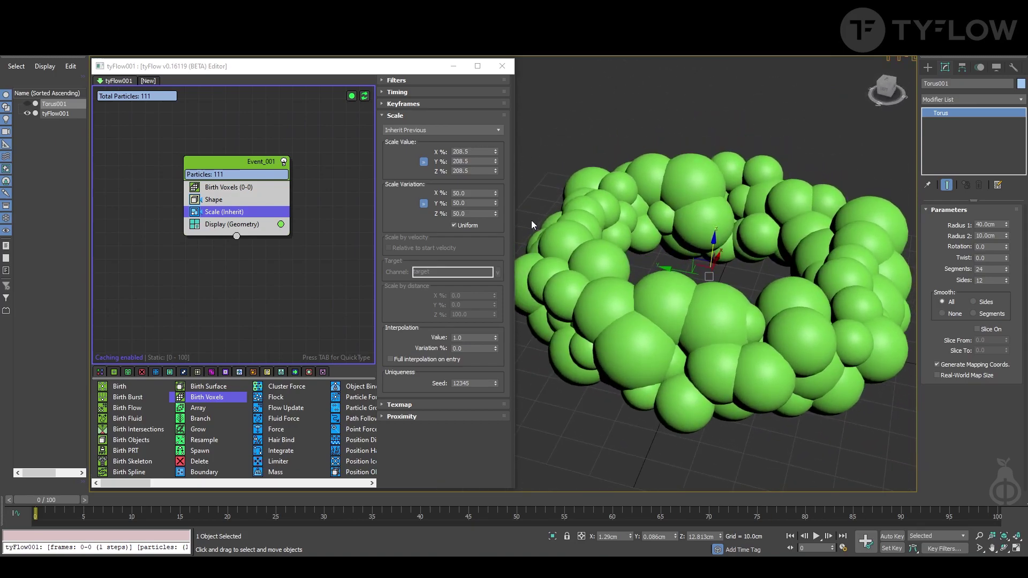
{"action": "left_click_drag", "start_coordinate": [496, 193], "coordinate": [498, 154]}
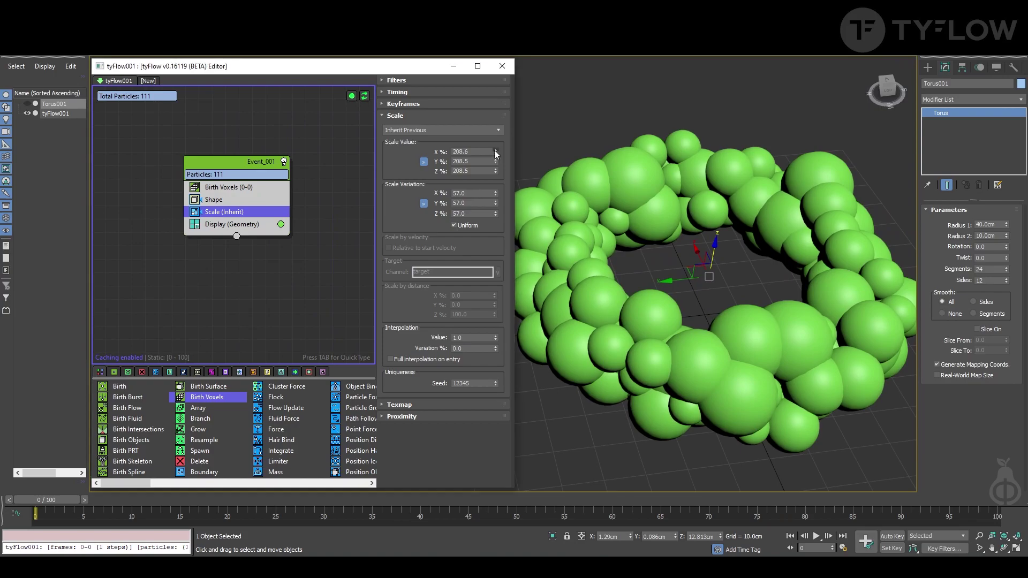
{"action": "left_click_drag", "start_coordinate": [496, 152], "coordinate": [501, 312]}
{"action": "middle_click_drag", "start_coordinate": [690, 316], "coordinate": [772, 345], "text": "alt"}
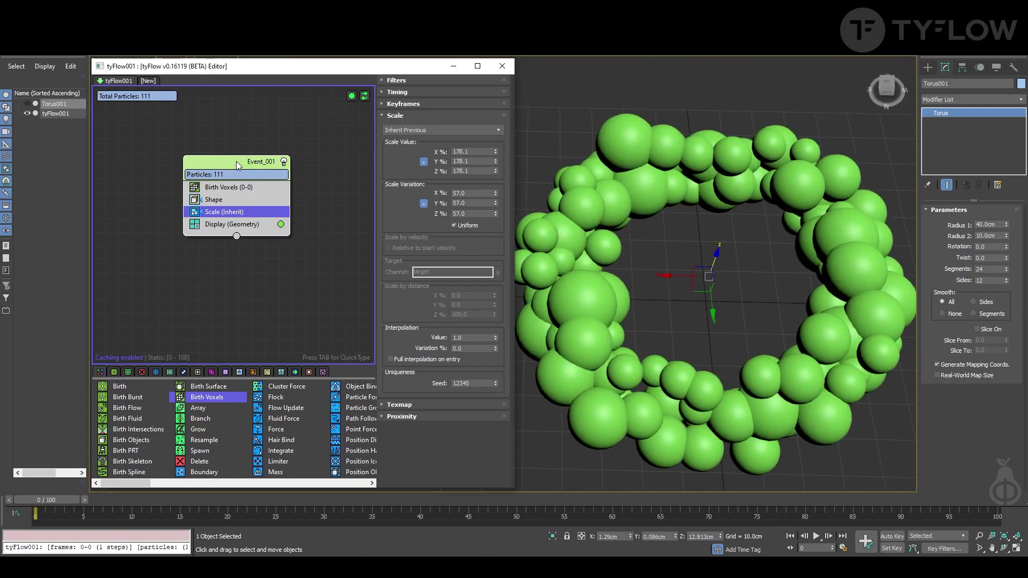
Add a Spread operator with a random spread of 1cm ± 2.6cm
{"action": "key", "text": "Tab"}
{"action": "type", "text": "spre"}
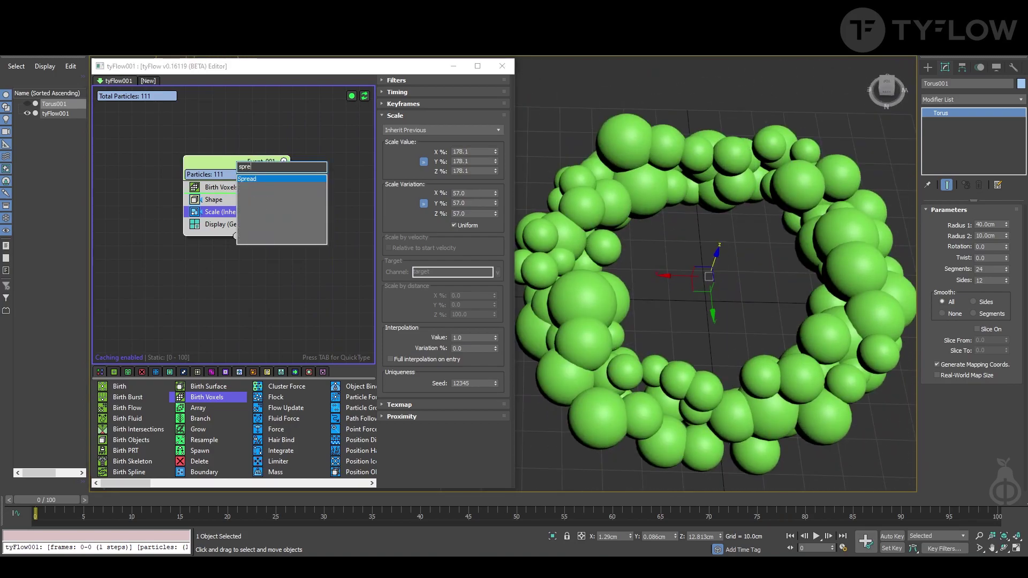
{"action": "key", "text": "Return"}
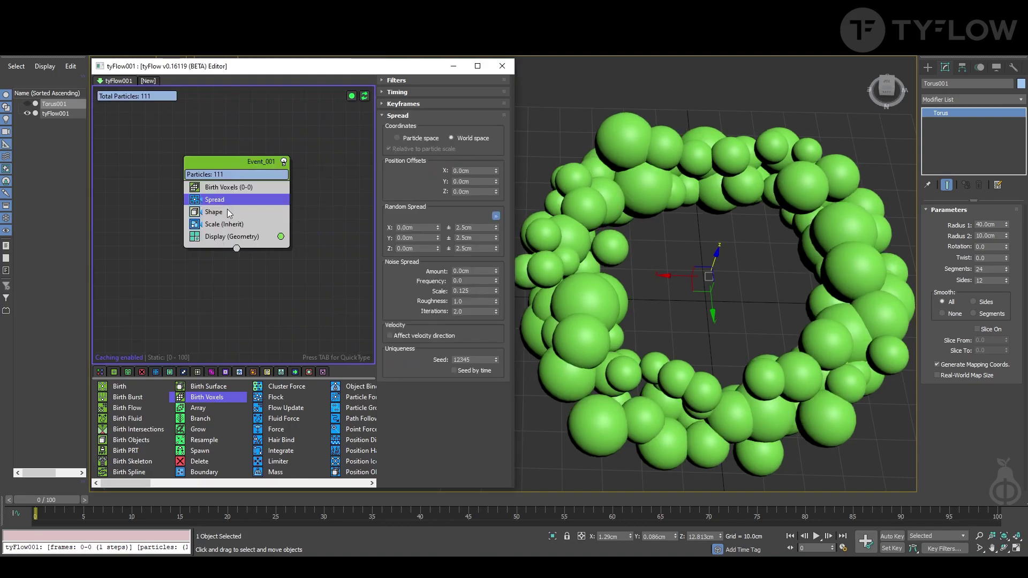
{"action": "right_click", "coordinate": [496, 291]}
{"action": "left_click_drag", "start_coordinate": [496, 170], "coordinate": [496, 155]}
{"action": "right_click", "coordinate": [496, 171]}
{"action": "left_click_drag", "start_coordinate": [438, 228], "coordinate": [438, 215]}
{"action": "left_click_drag", "start_coordinate": [497, 228], "coordinate": [496, 212]}
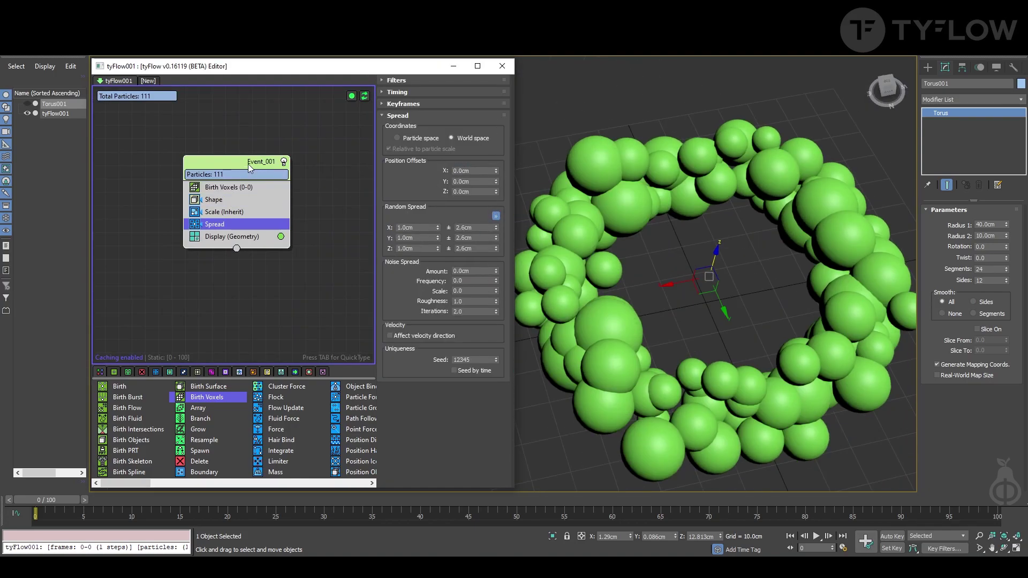
{"action": "middle_click_drag", "start_coordinate": [712, 333], "coordinate": [734, 318], "text": "alt"}
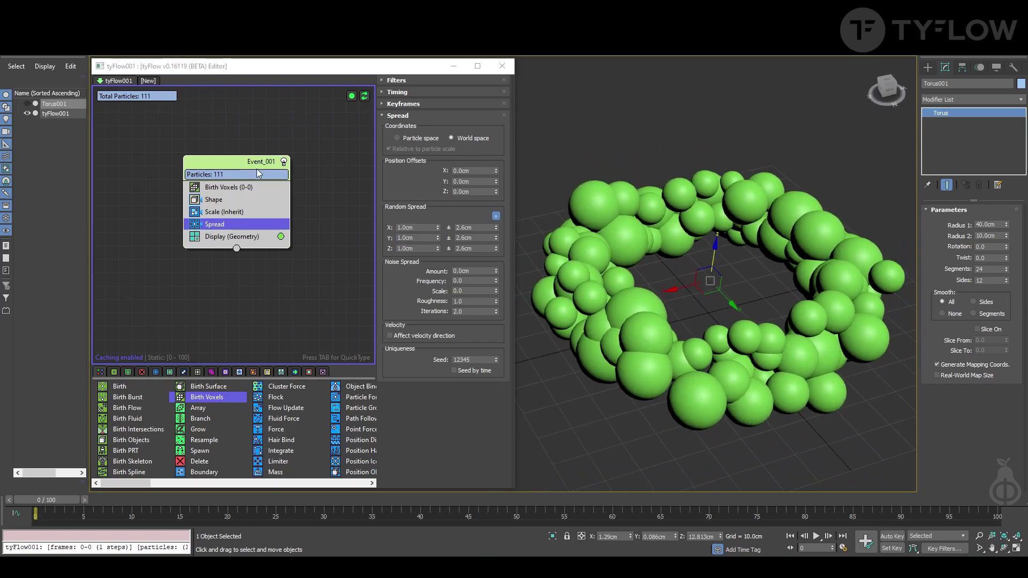
{"action": "key", "text": "Tab"}
Add a Mesh operator between Spread and Display with Render Only turned off
{"action": "type", "text": "mesh"}
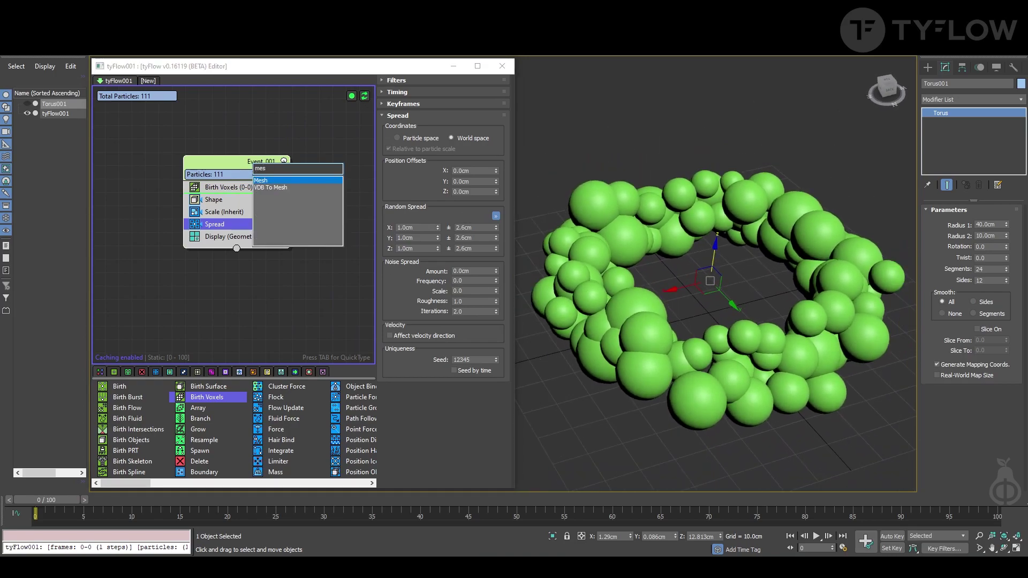
{"action": "key", "text": "Return"}
{"action": "left_click_drag", "start_coordinate": [252, 199], "coordinate": [246, 239]}
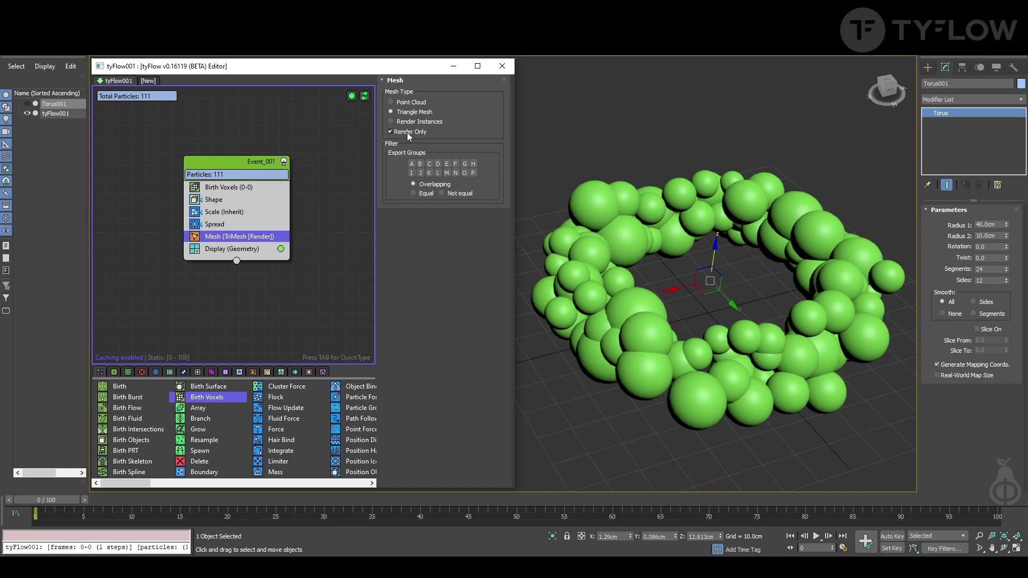
{"action": "left_click", "coordinate": [391, 131]}
{"action": "middle_click_drag", "start_coordinate": [696, 289], "coordinate": [719, 300], "text": "alt"}
{"action": "left_click", "coordinate": [235, 129]}
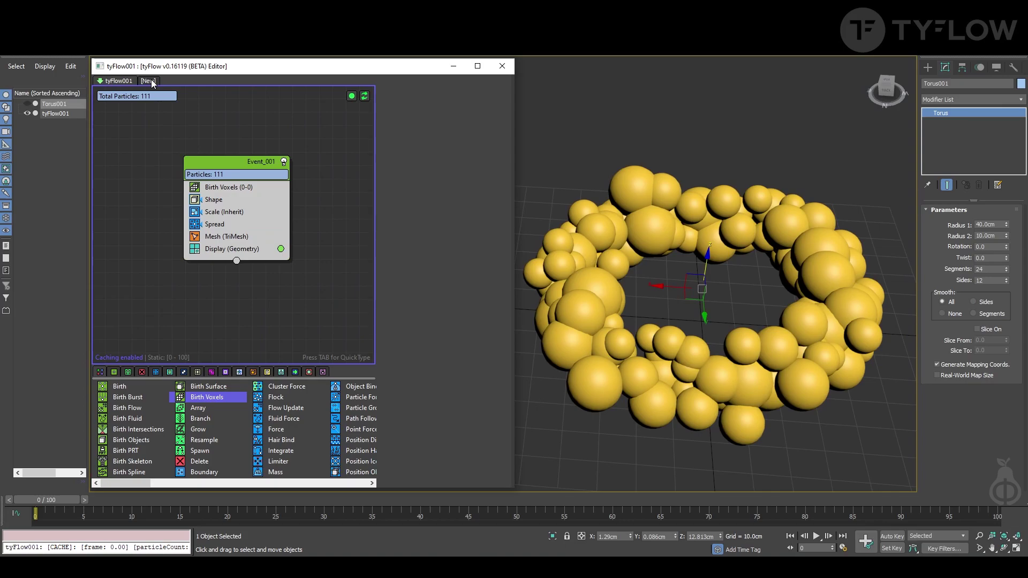
{"action": "left_click", "coordinate": [149, 81]}
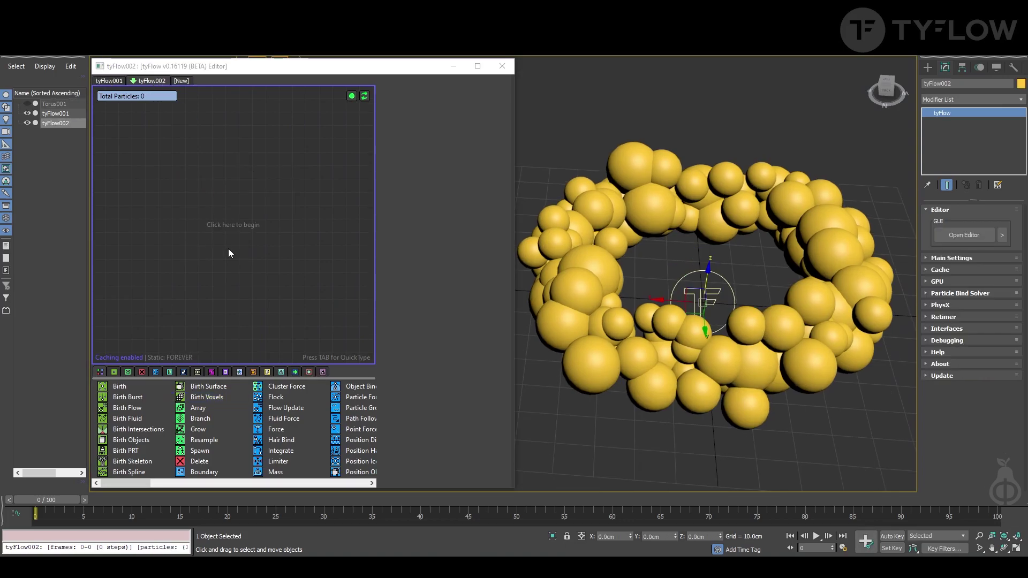
Add Birth Intersections using tyFlow001 as Geometry A with self-intersections included, giving 158 particles
{"action": "left_click_drag", "start_coordinate": [153, 430], "coordinate": [180, 168]}
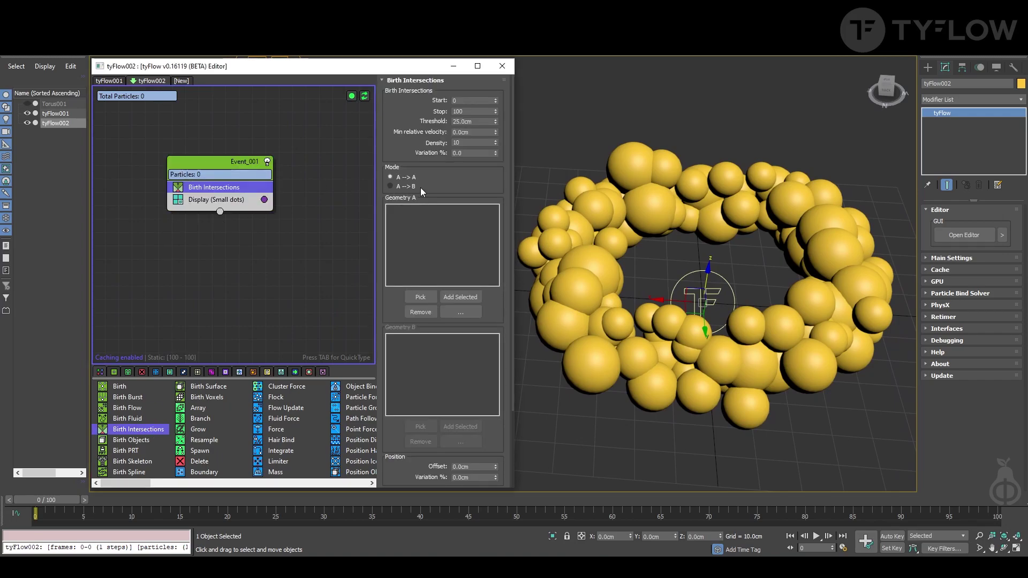
{"action": "left_click", "coordinate": [420, 297]}
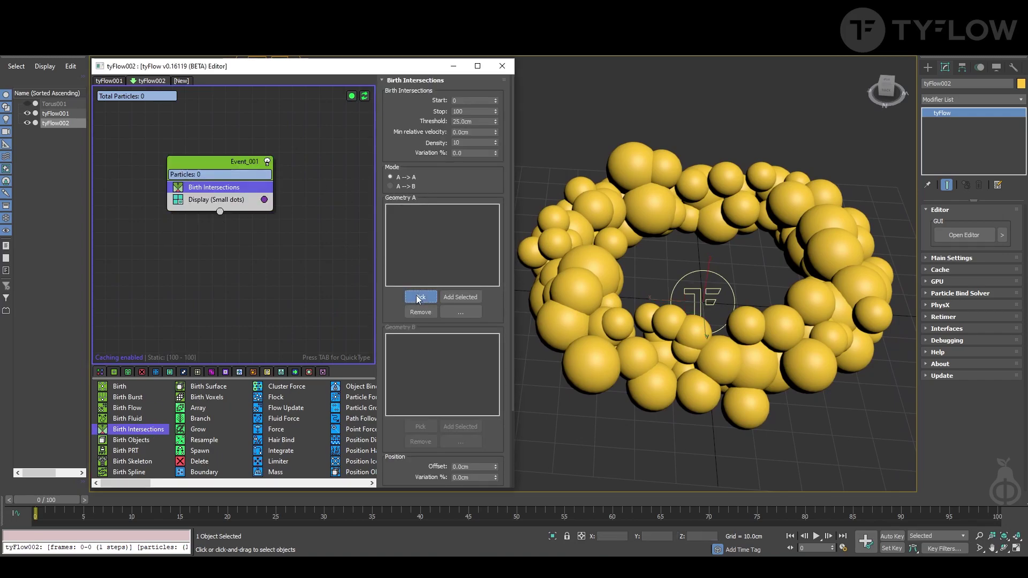
{"action": "left_click", "coordinate": [655, 201]}
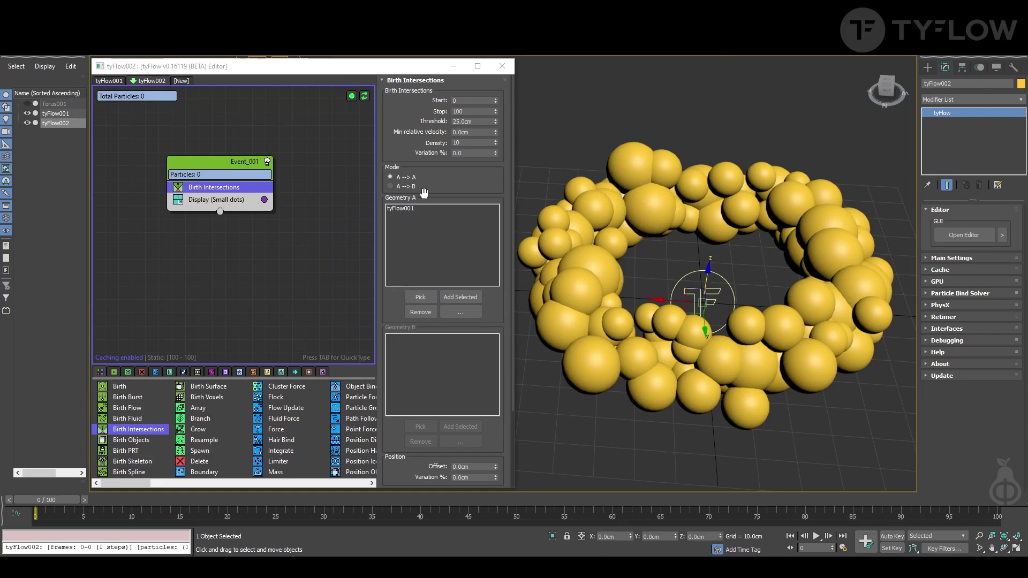
{"action": "scroll", "coordinate": [384, 385], "scroll_direction": "down", "scroll_amount": 3}
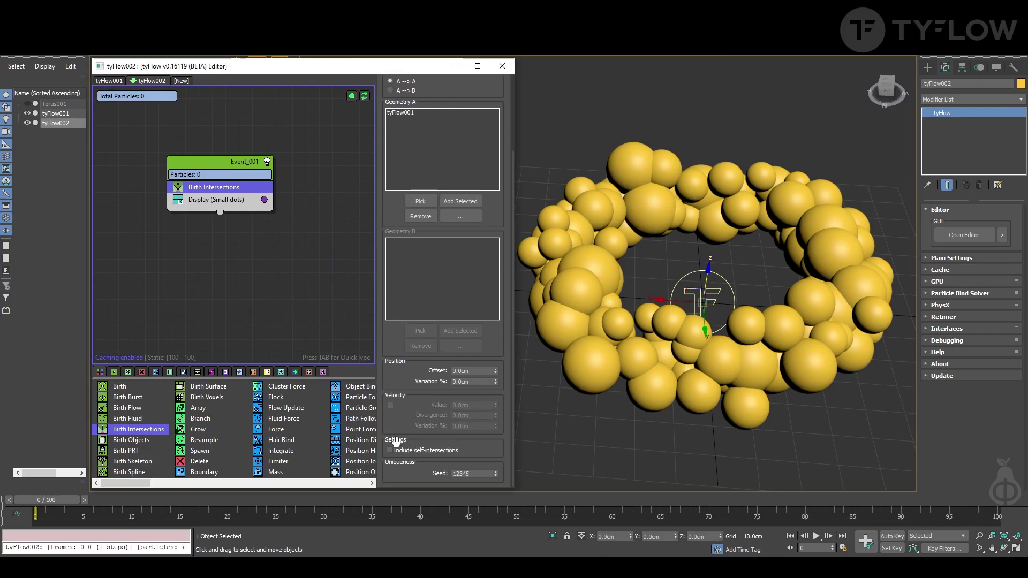
{"action": "left_click", "coordinate": [406, 454]}
{"action": "left_click", "coordinate": [239, 203]}
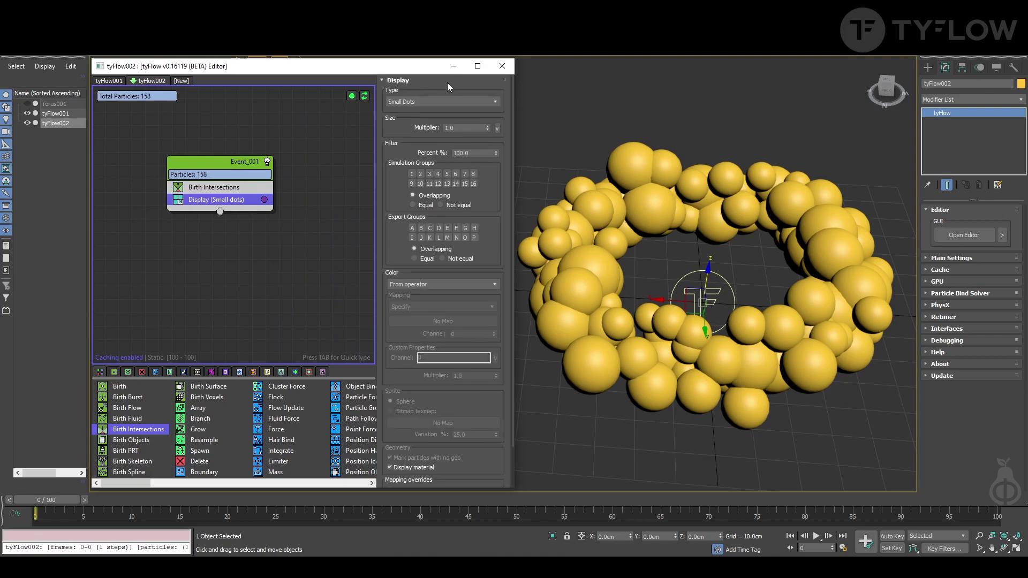
Display the intersection particles as red sprites
{"action": "left_click", "coordinate": [441, 103]}
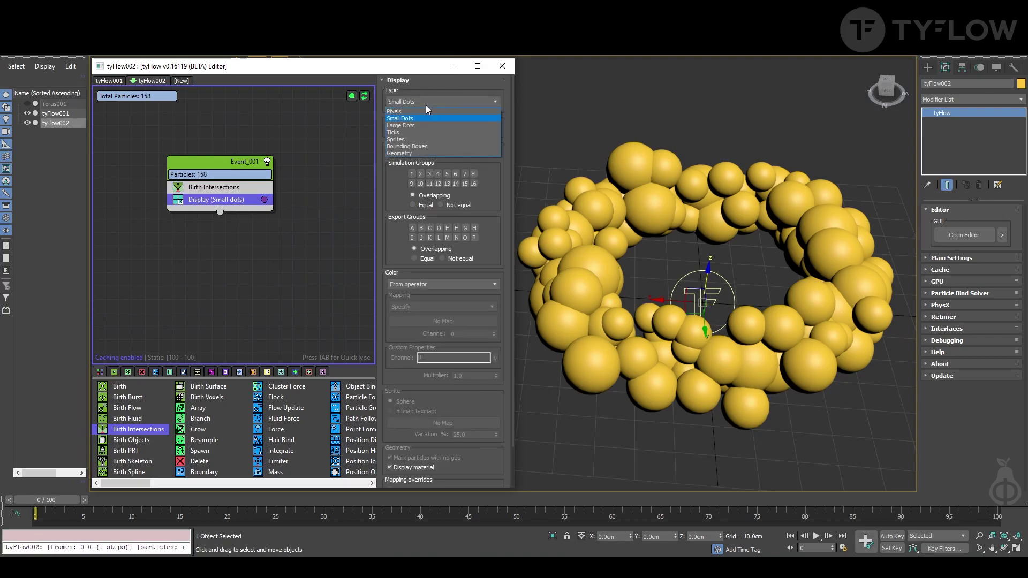
{"action": "left_click", "coordinate": [423, 140]}
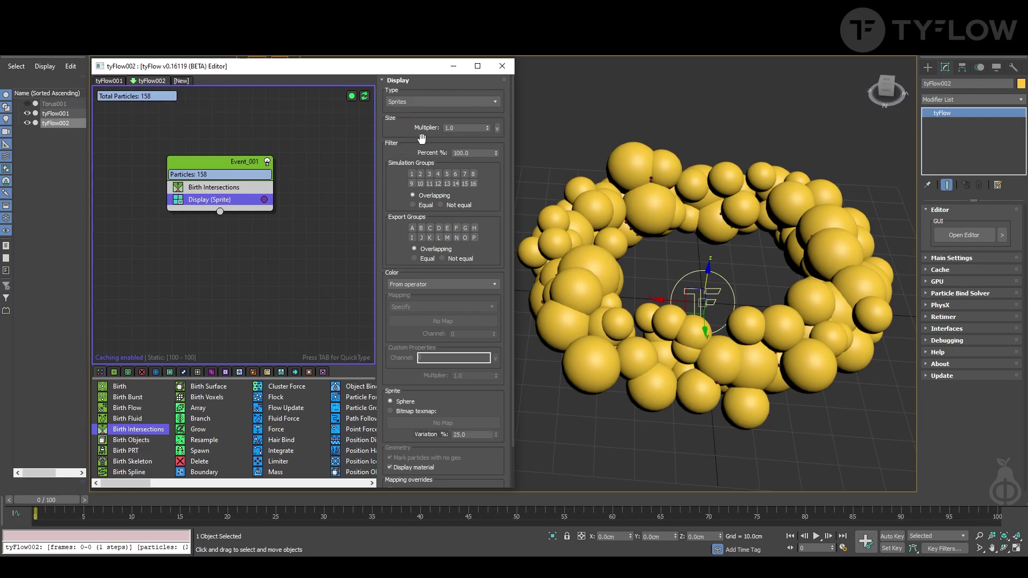
{"action": "scroll", "coordinate": [582, 173], "scroll_direction": "up", "scroll_amount": 5}
{"action": "scroll", "coordinate": [583, 173], "scroll_direction": "down", "scroll_amount": 5}
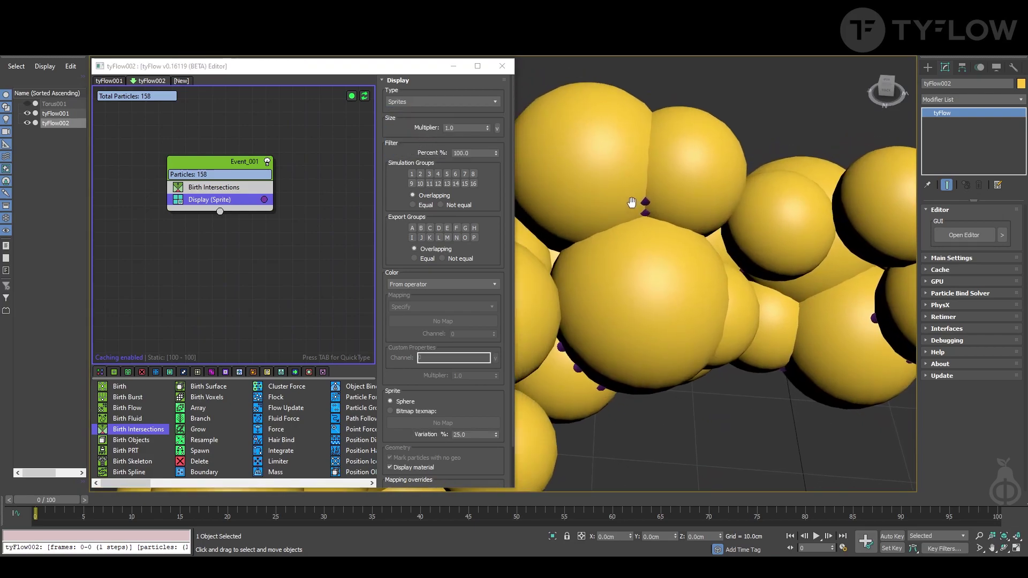
{"action": "left_click", "coordinate": [264, 199]}
{"action": "left_click_drag", "start_coordinate": [328, 240], "coordinate": [362, 240]}
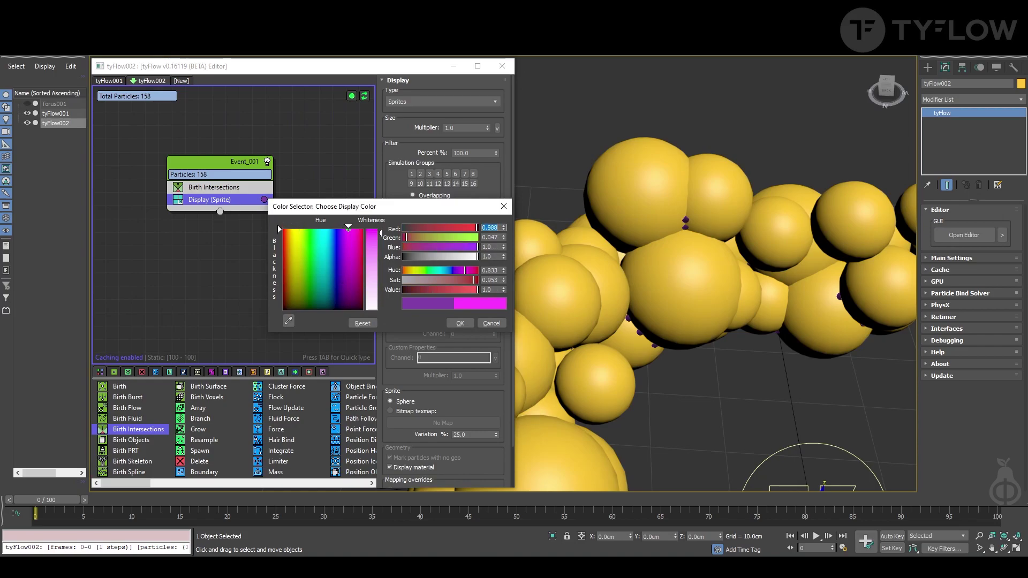
{"action": "left_click", "coordinate": [459, 323]}
Lower the Birth Intersections threshold to 4.8cm, yielding 12237 particles along the seams
{"action": "left_click", "coordinate": [216, 187]}
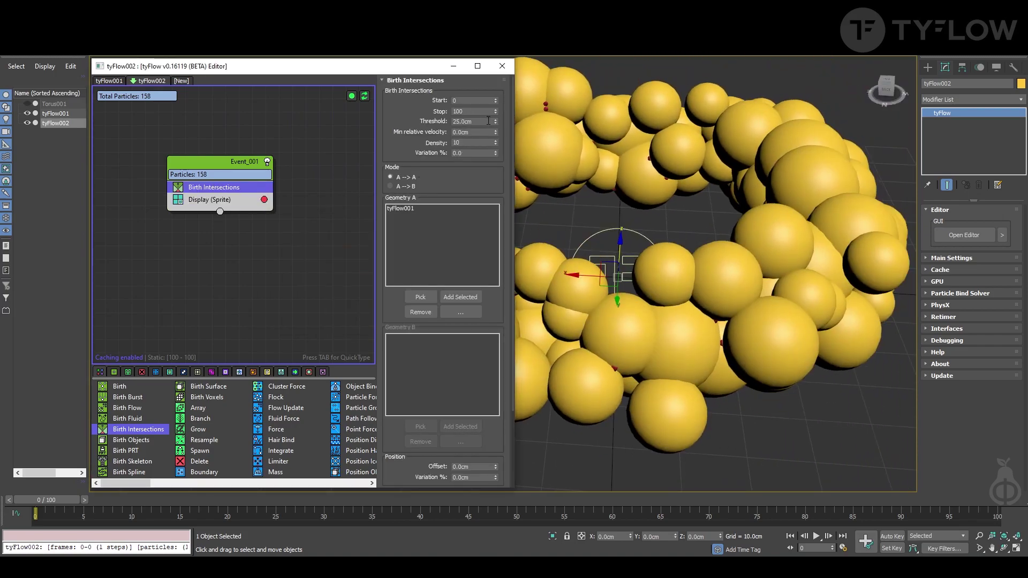
{"action": "left_click_drag", "start_coordinate": [497, 122], "coordinate": [498, 157]}
{"action": "left_click_drag", "start_coordinate": [501, 178], "coordinate": [508, 230]}
{"action": "middle_click_drag", "start_coordinate": [760, 274], "coordinate": [767, 236]}
{"action": "left_click", "coordinate": [288, 148]}
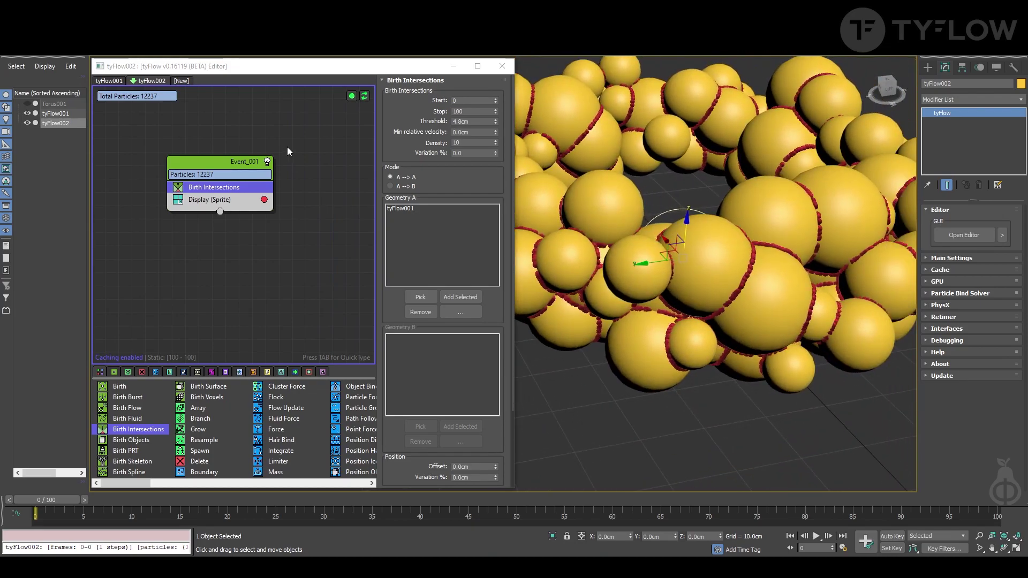
{"action": "middle_click_drag", "start_coordinate": [288, 148], "coordinate": [233, 169]}
Add a Birth VDB event with Particles to SDF including this flow's own particles
{"action": "left_click", "coordinate": [309, 371]}
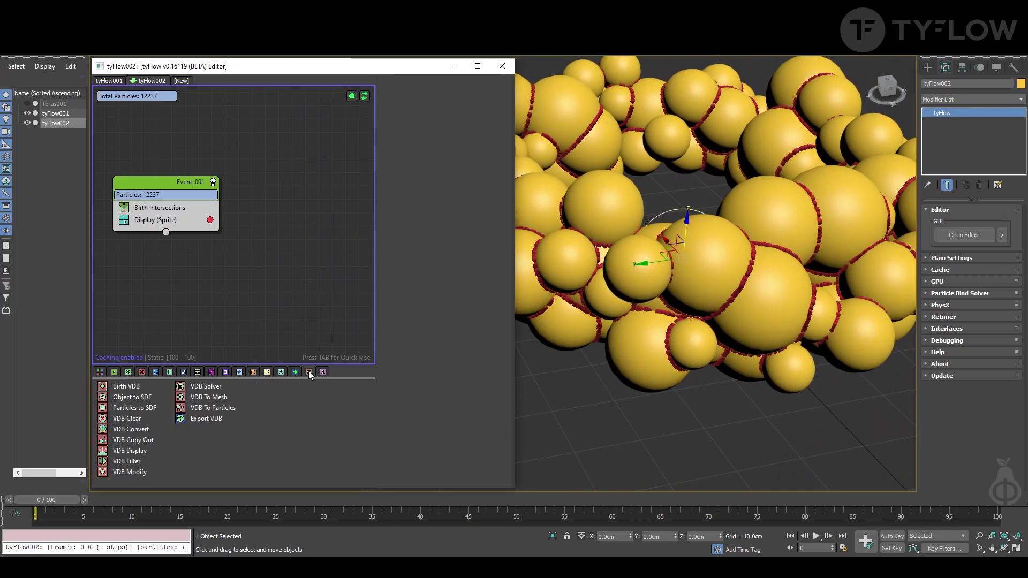
{"action": "left_click_drag", "start_coordinate": [132, 388], "coordinate": [284, 198]}
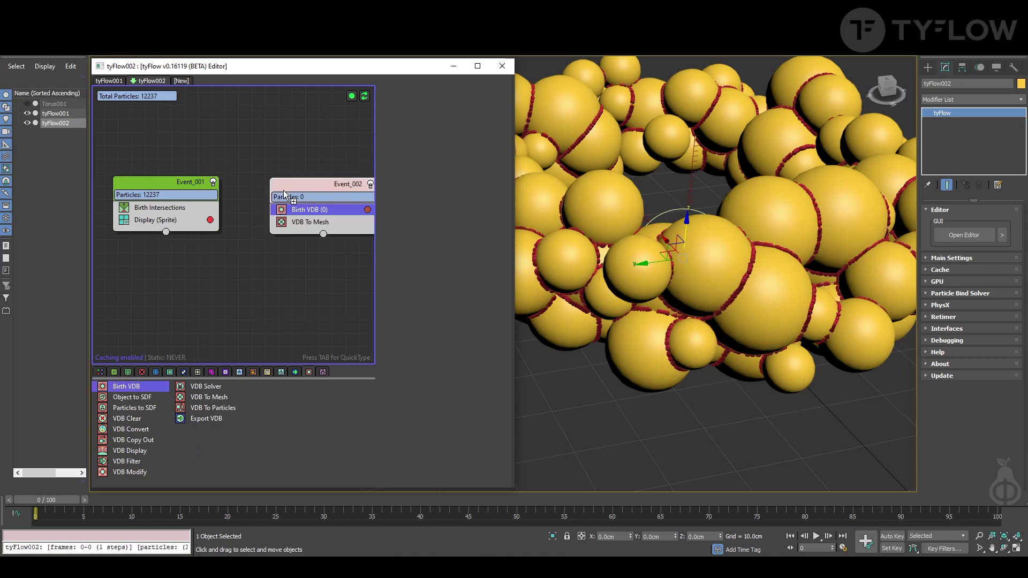
{"action": "left_click_drag", "start_coordinate": [142, 409], "coordinate": [305, 192]}
{"action": "left_click", "coordinate": [422, 221]}
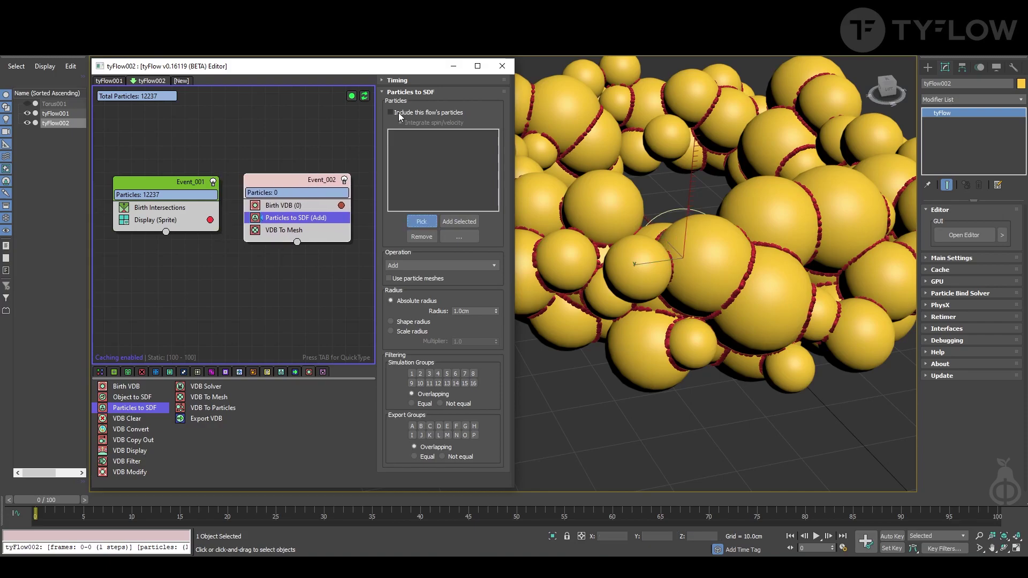
{"action": "left_click", "coordinate": [438, 111]}
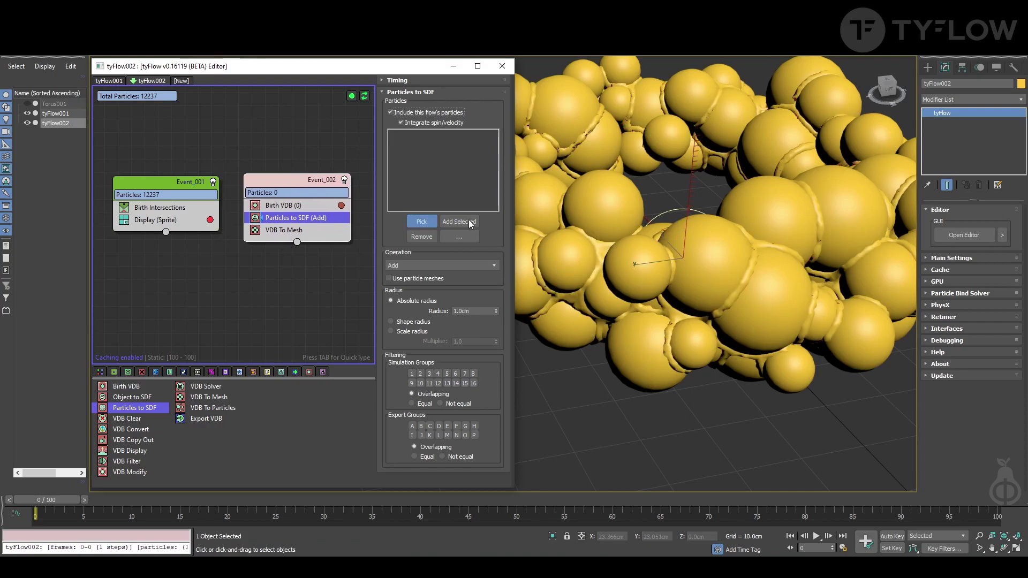
{"action": "left_click", "coordinate": [289, 229]}
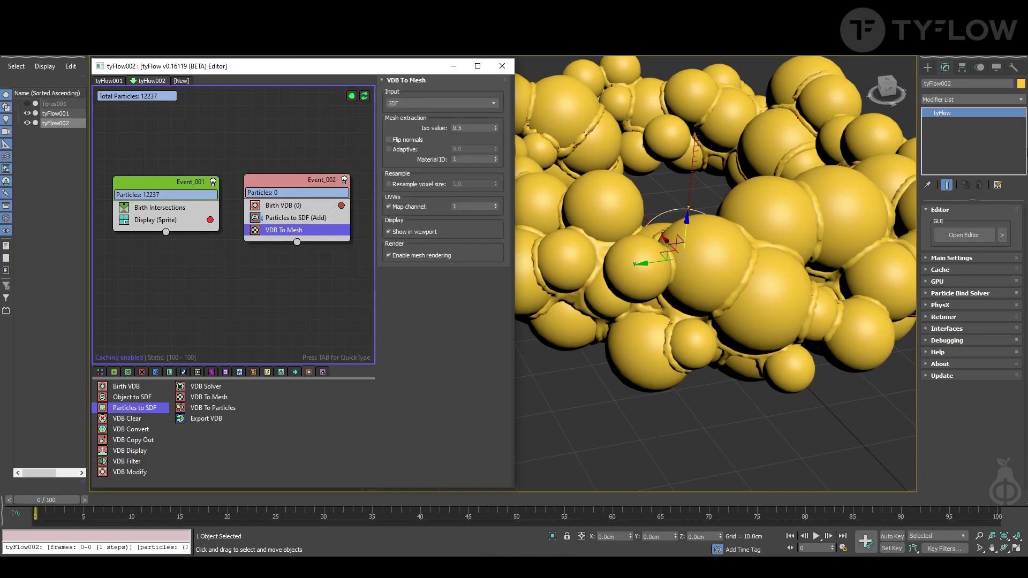
Colour tyFlow002's intersection mesh green
{"action": "left_click", "coordinate": [1021, 83]}
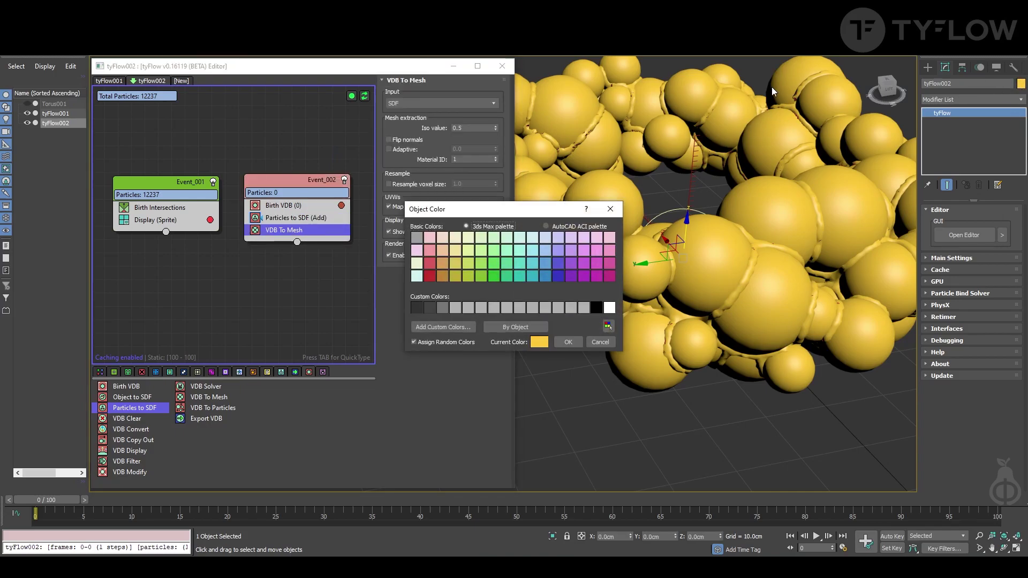
{"action": "left_click", "coordinate": [495, 276]}
{"action": "left_click", "coordinate": [568, 342]}
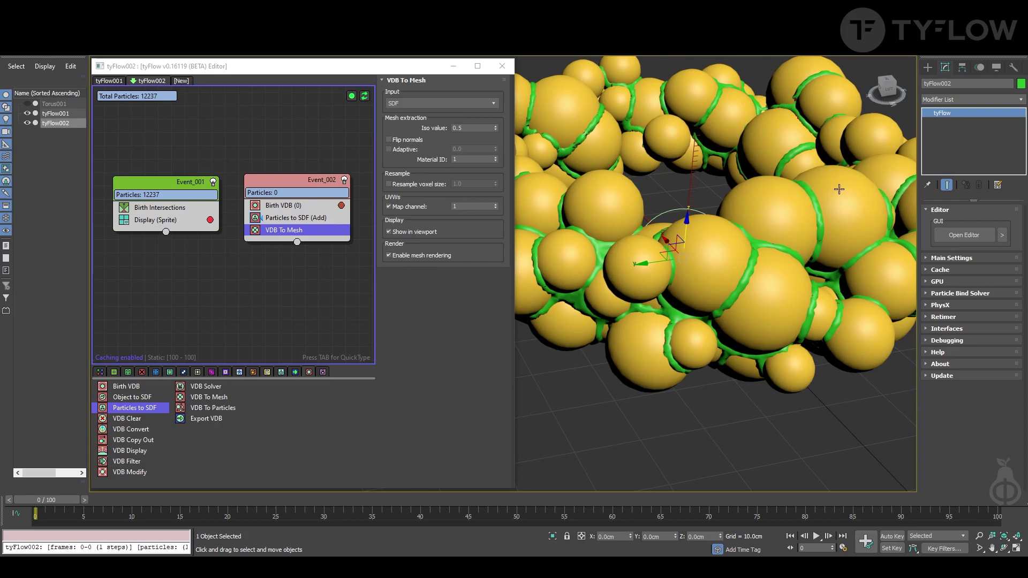
{"action": "middle_click_drag", "start_coordinate": [839, 189], "coordinate": [798, 235], "text": "alt"}
Set the Particles to SDF radius to 1.7cm for thinner veins
{"action": "left_click", "coordinate": [479, 311]}
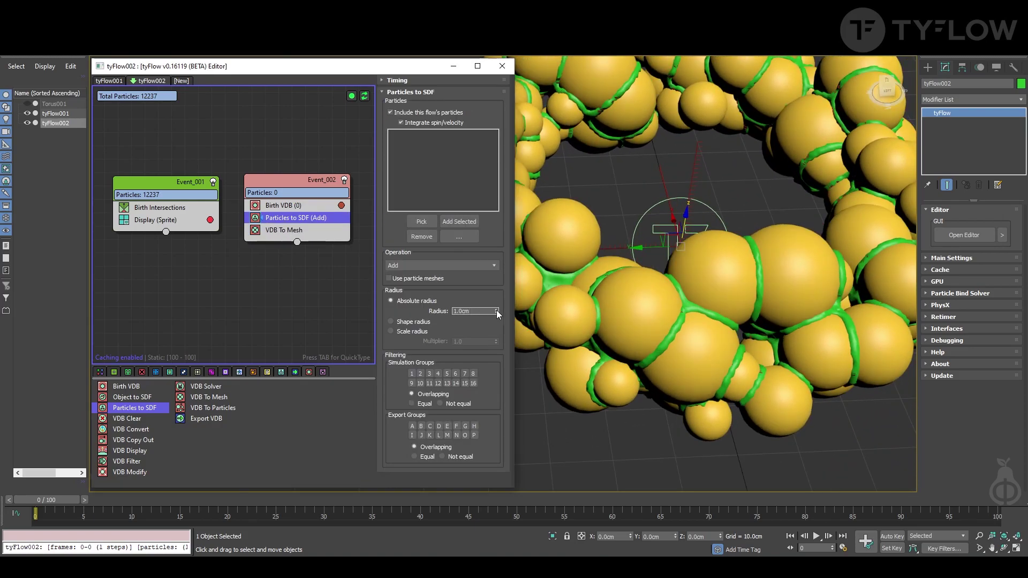
{"action": "left_click_drag", "start_coordinate": [496, 310], "coordinate": [496, 305]}
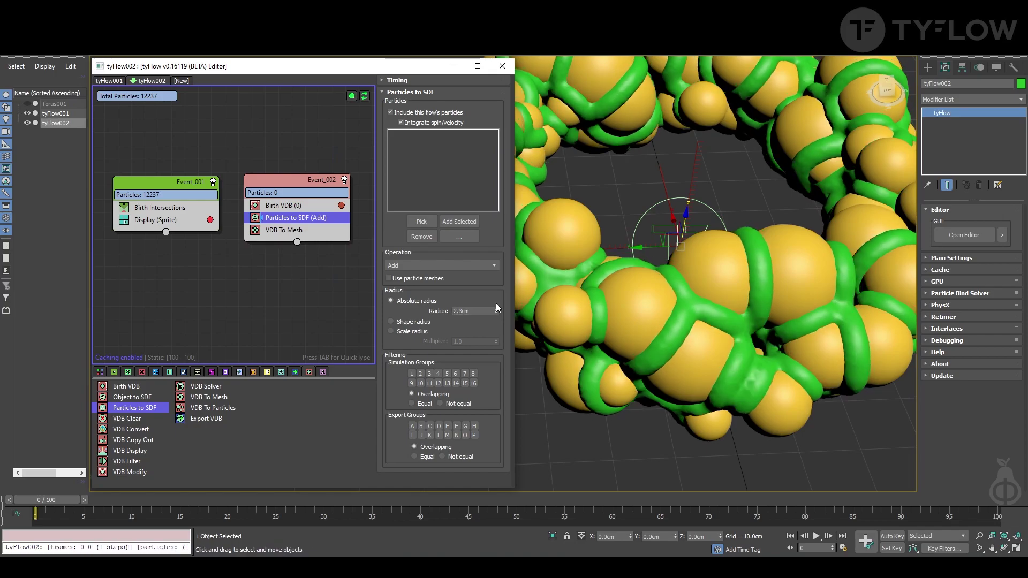
{"action": "scroll", "coordinate": [824, 384], "scroll_direction": "down", "scroll_amount": 5}
{"action": "scroll", "coordinate": [825, 384], "scroll_direction": "up", "scroll_amount": 3}
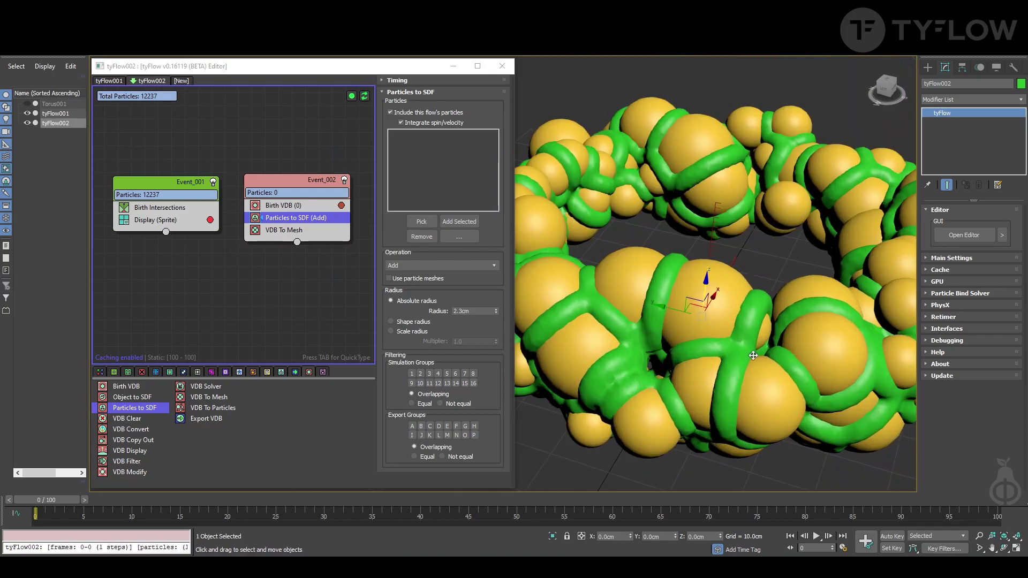
{"action": "left_click_drag", "start_coordinate": [498, 310], "coordinate": [498, 310]}
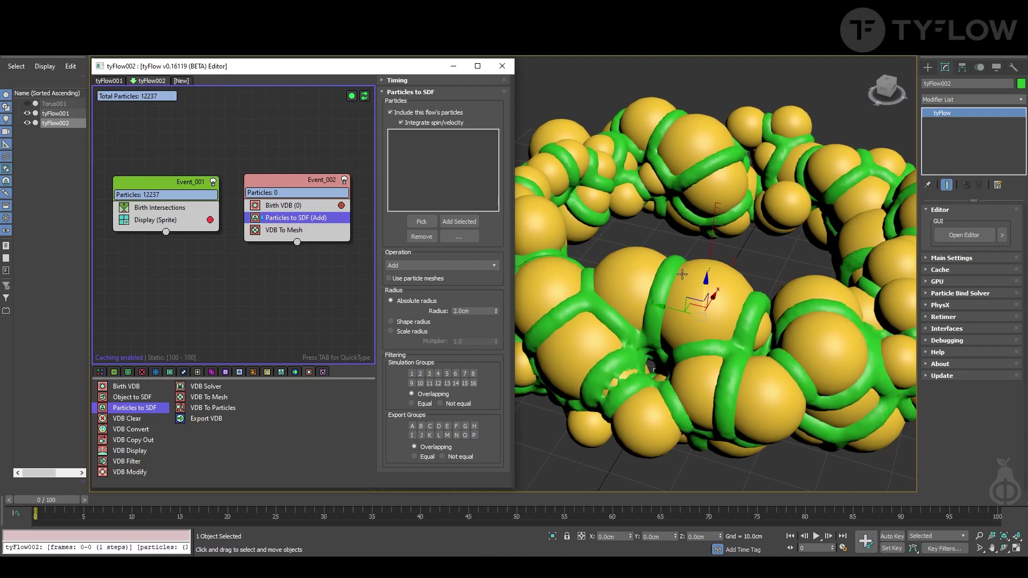
{"action": "middle_click_drag", "start_coordinate": [662, 285], "coordinate": [663, 242], "text": "alt"}
{"action": "left_click_drag", "start_coordinate": [498, 312], "coordinate": [498, 313]}
Show wireframe edges, deselect everything and view the whole torus obliquely
{"action": "key", "text": "F4"}
{"action": "middle_click_drag", "start_coordinate": [722, 243], "coordinate": [683, 306], "text": "alt"}
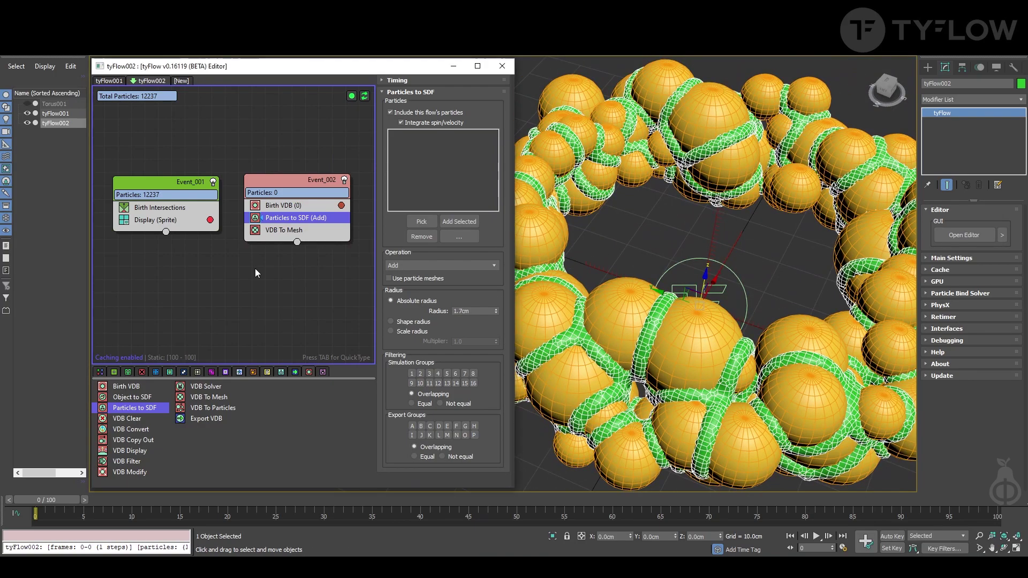
{"action": "left_click", "coordinate": [256, 269]}
{"action": "left_click", "coordinate": [676, 227]}
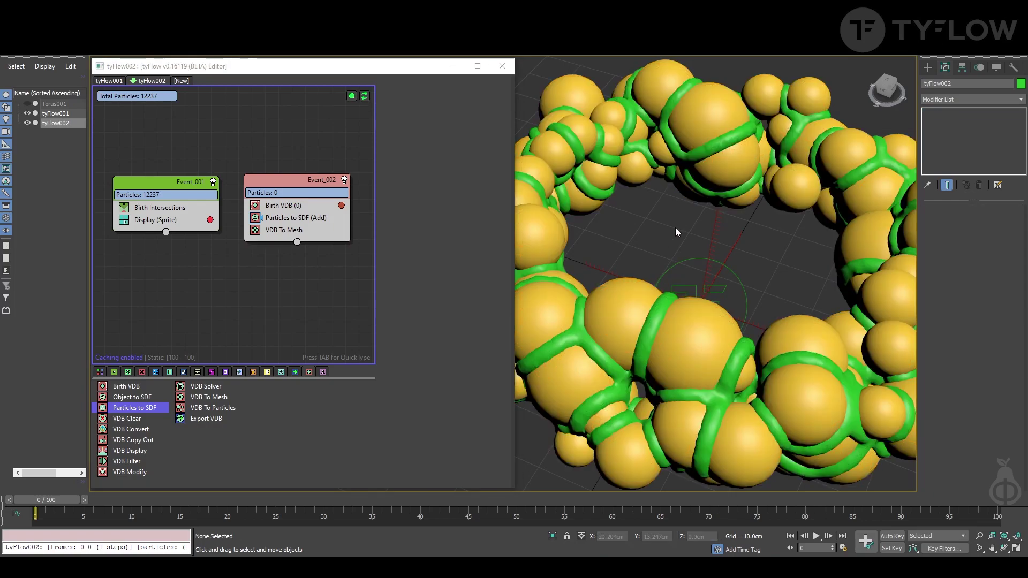
{"action": "middle_click_drag", "start_coordinate": [727, 262], "coordinate": [695, 246], "text": "alt"}
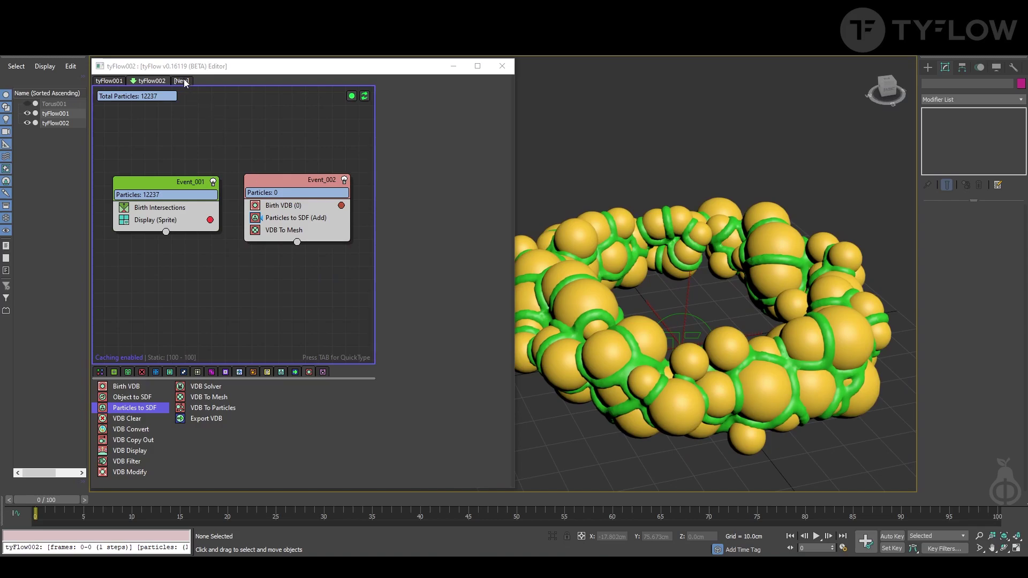
Create a new flow with a Birth Intersections event using tyFlow001 and tyFlow002
{"action": "left_click", "coordinate": [182, 80]}
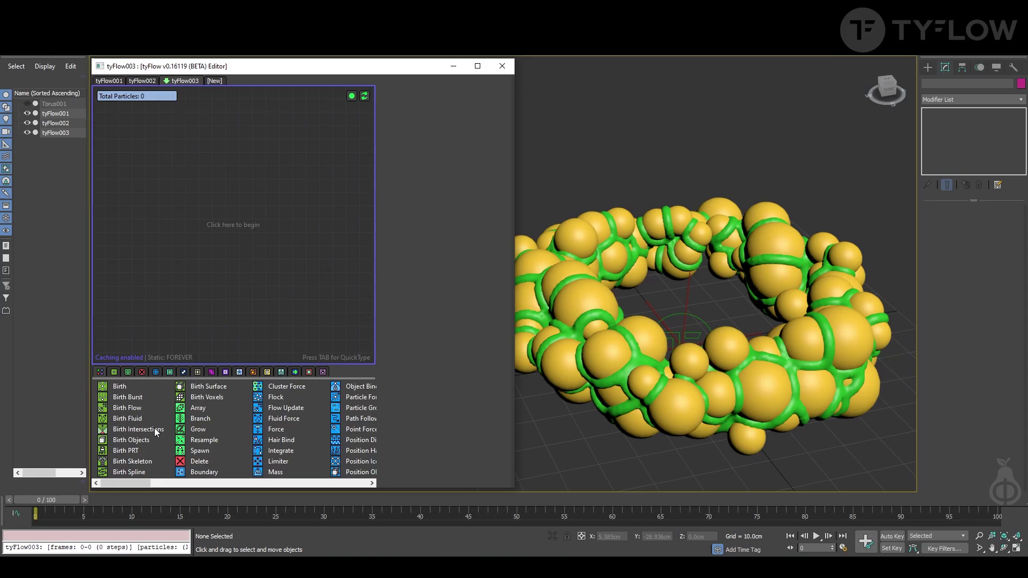
{"action": "left_click_drag", "start_coordinate": [156, 429], "coordinate": [184, 317]}
{"action": "left_click_drag", "start_coordinate": [202, 200], "coordinate": [203, 200]}
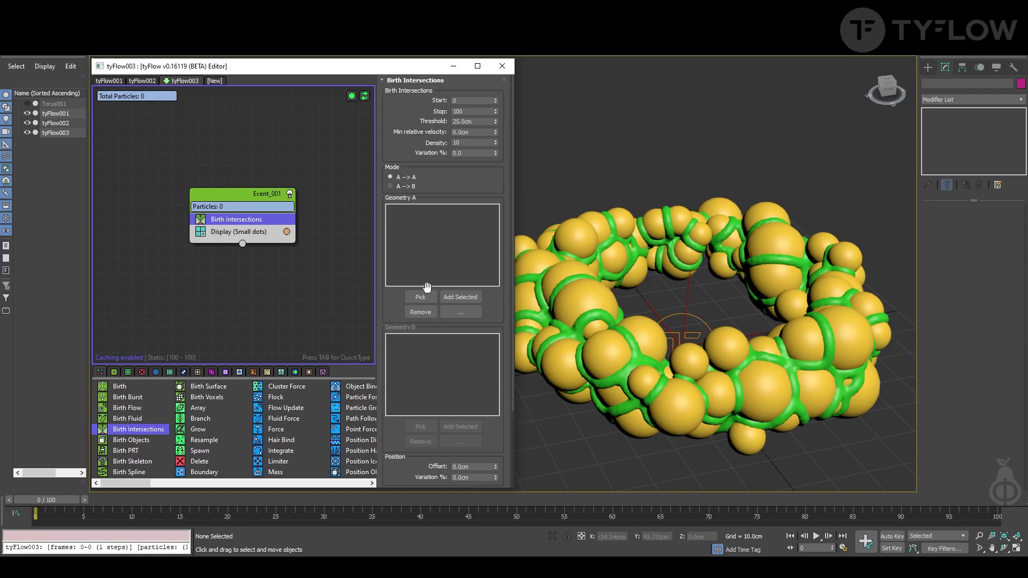
{"action": "left_click", "coordinate": [421, 300]}
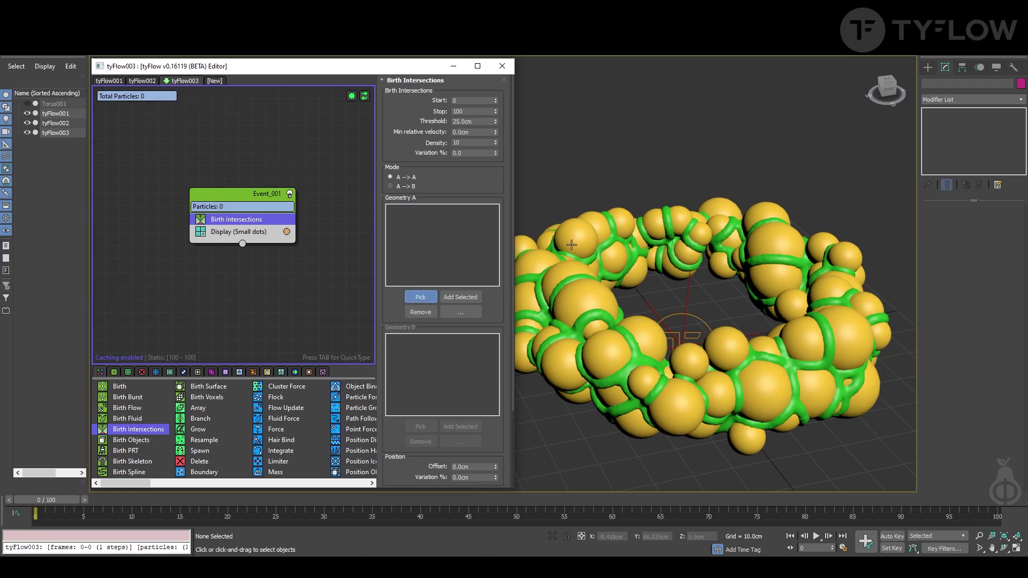
{"action": "left_click", "coordinate": [563, 228]}
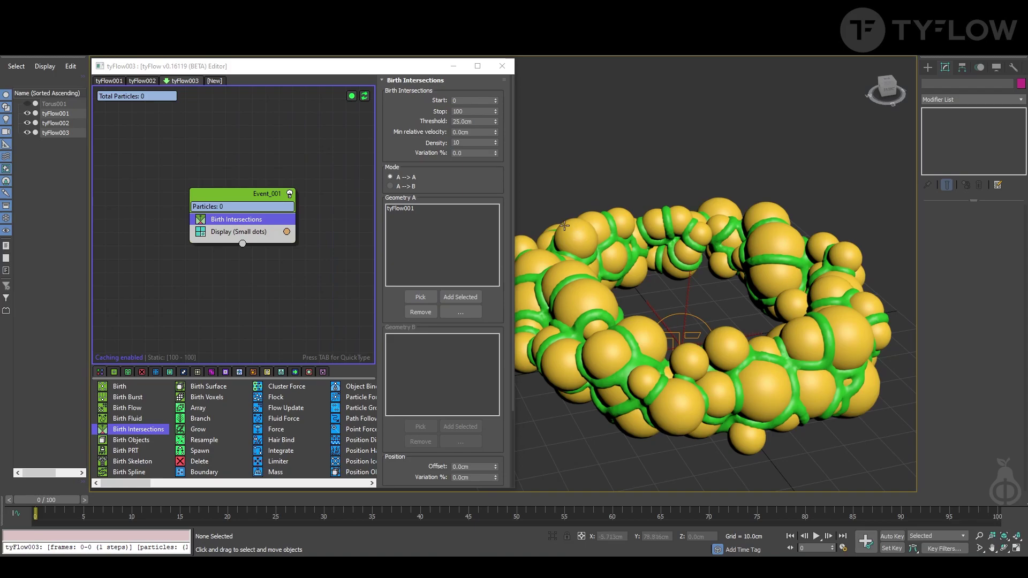
{"action": "left_click", "coordinate": [421, 298]}
{"action": "left_click", "coordinate": [543, 296]}
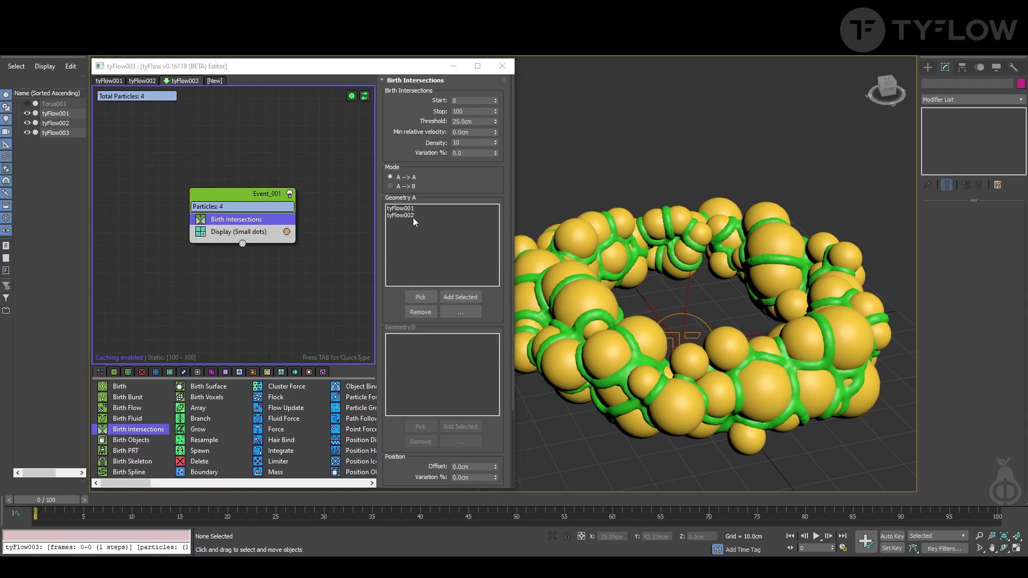
Set the Birth Intersections Stop frame to 0 and Density to 20
{"action": "left_click_drag", "start_coordinate": [477, 112], "coordinate": [448, 114]}
{"action": "type", "text": "0"}
{"action": "key", "text": "Return"}
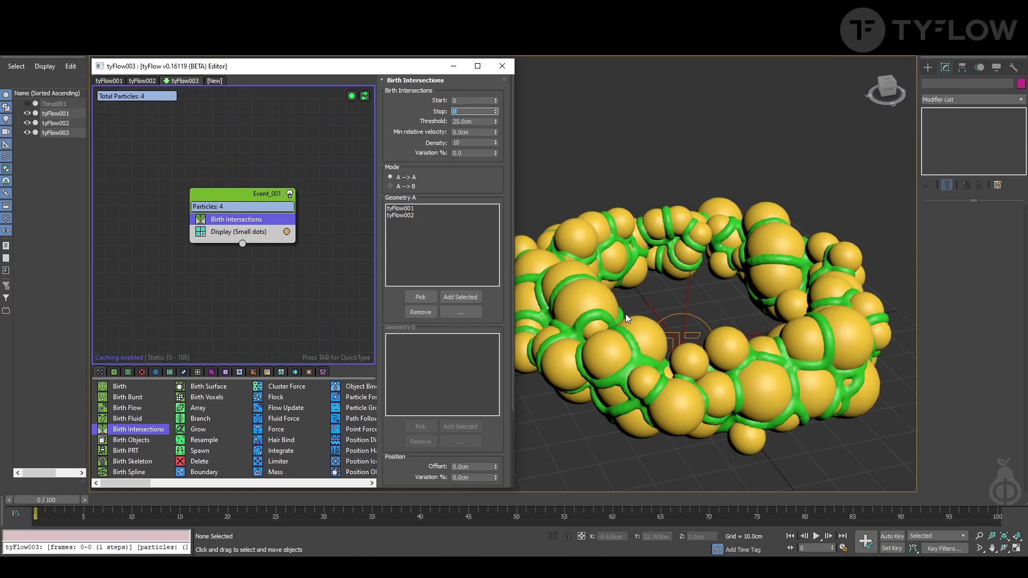
{"action": "scroll", "coordinate": [634, 347], "scroll_direction": "up", "scroll_amount": 2}
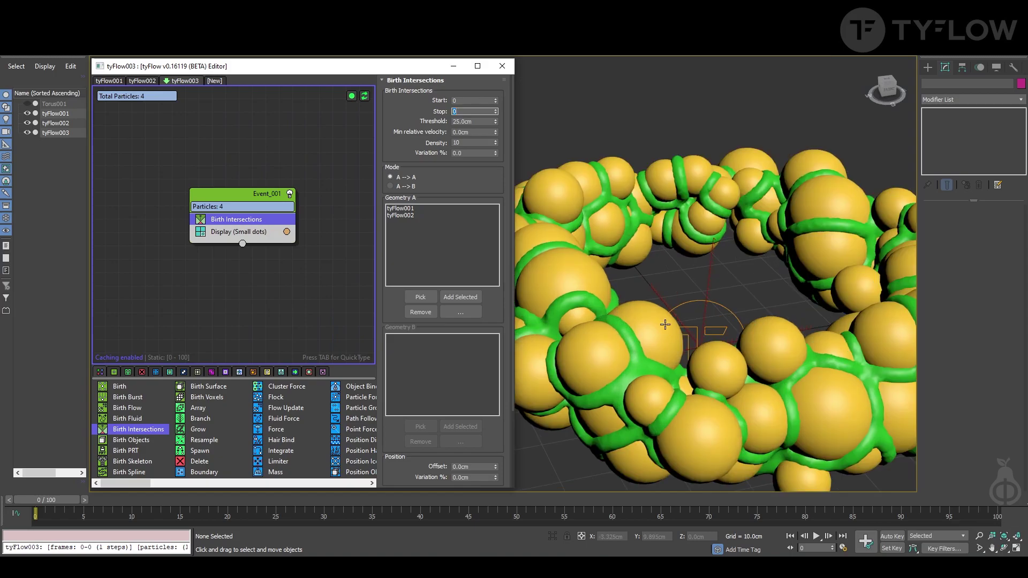
{"action": "scroll", "coordinate": [621, 341], "scroll_direction": "up", "scroll_amount": 2}
{"action": "scroll", "coordinate": [622, 338], "scroll_direction": "down", "scroll_amount": 2}
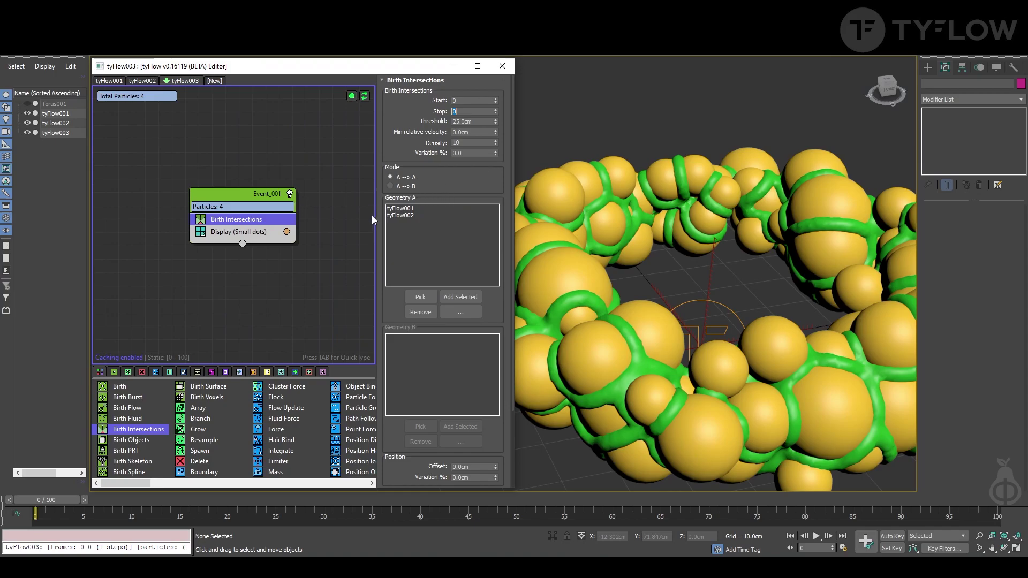
{"action": "left_click", "coordinate": [469, 144]}
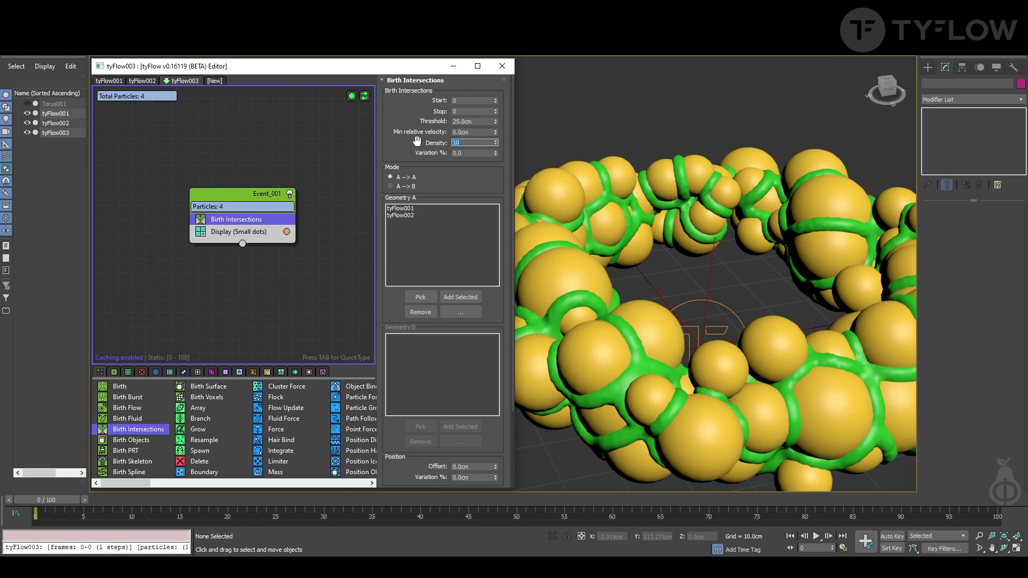
{"action": "type", "text": "20"}
{"action": "key", "text": "Return"}
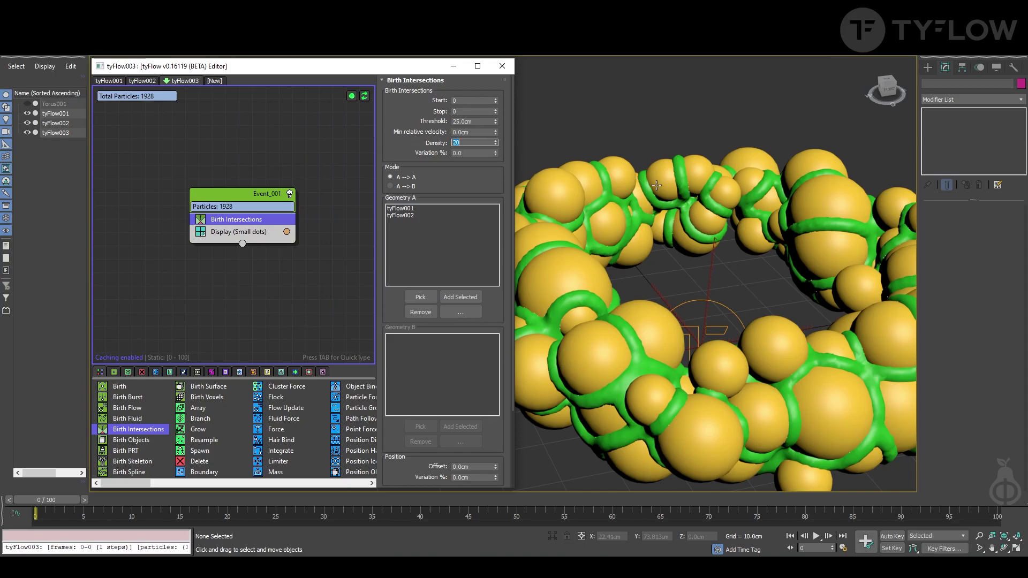
Set the event's Display operator to show particles as Sprites
{"action": "key", "text": "F4"}
{"action": "middle_click_drag", "start_coordinate": [665, 315], "coordinate": [675, 271]}
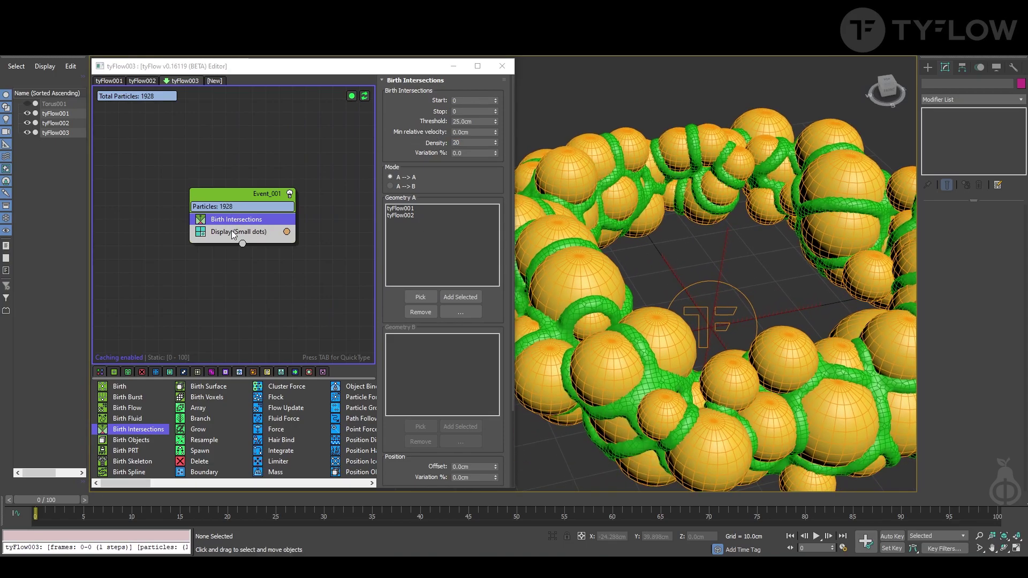
{"action": "left_click", "coordinate": [502, 66]}
{"action": "left_click", "coordinate": [234, 231]}
{"action": "left_click", "coordinate": [444, 101]}
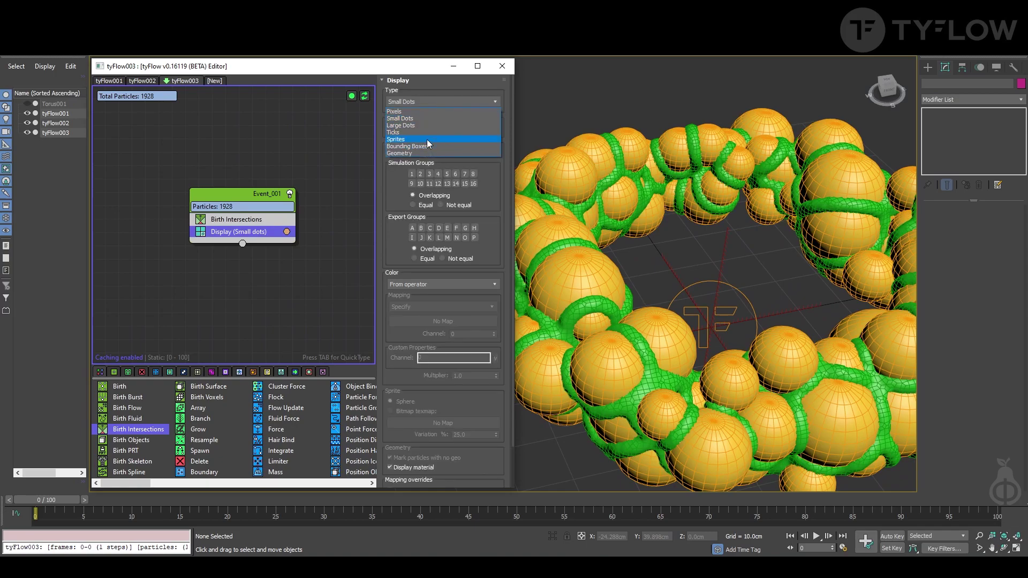
{"action": "left_click", "coordinate": [427, 139]}
{"action": "scroll", "coordinate": [731, 283], "scroll_direction": "up", "scroll_amount": 5}
{"action": "scroll", "coordinate": [732, 283], "scroll_direction": "up", "scroll_amount": 6}
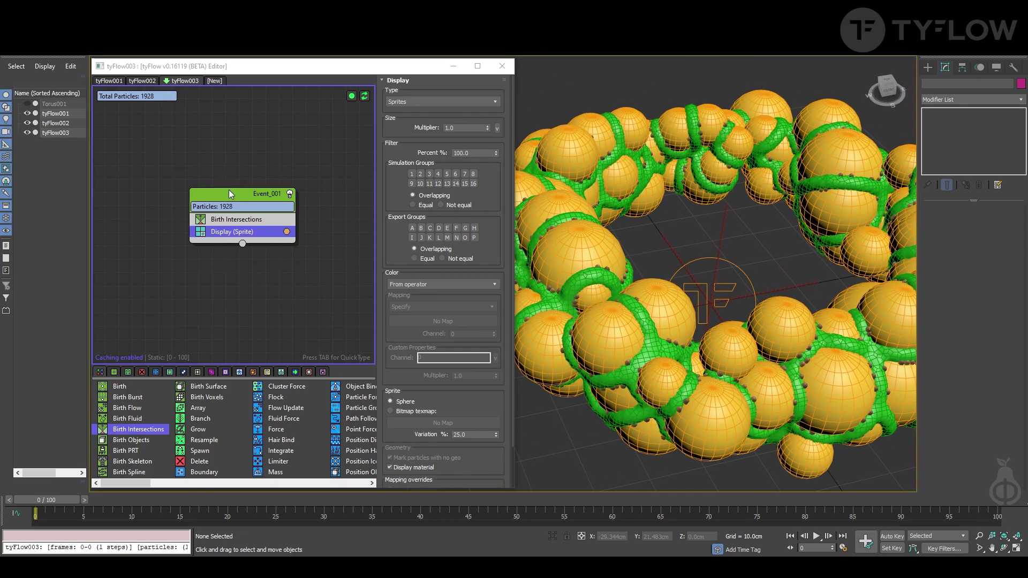
Add a Collision operator to Event_001 with tyFlow001 and tyFlow002 as colliders
{"action": "key", "text": "Tab"}
{"action": "type", "text": "col"}
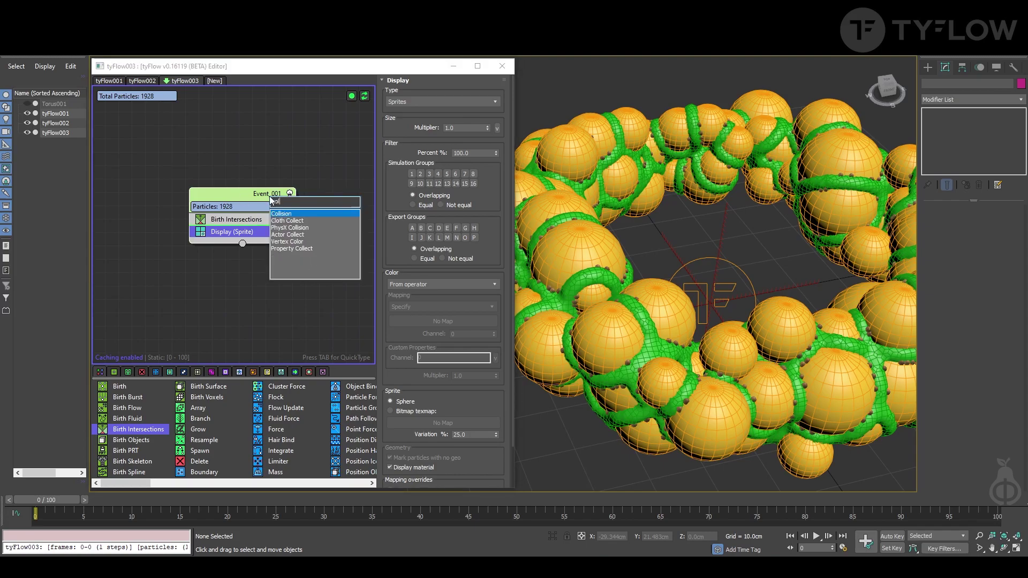
{"action": "left_click", "coordinate": [293, 214]}
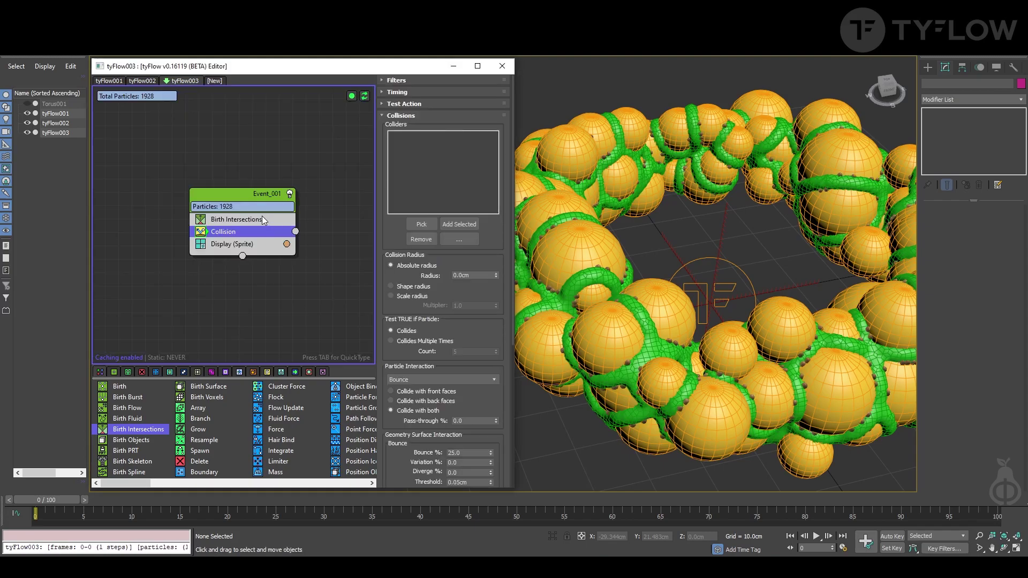
{"action": "left_click", "coordinate": [418, 224]}
{"action": "left_click", "coordinate": [581, 248]}
{"action": "left_click", "coordinate": [421, 224]}
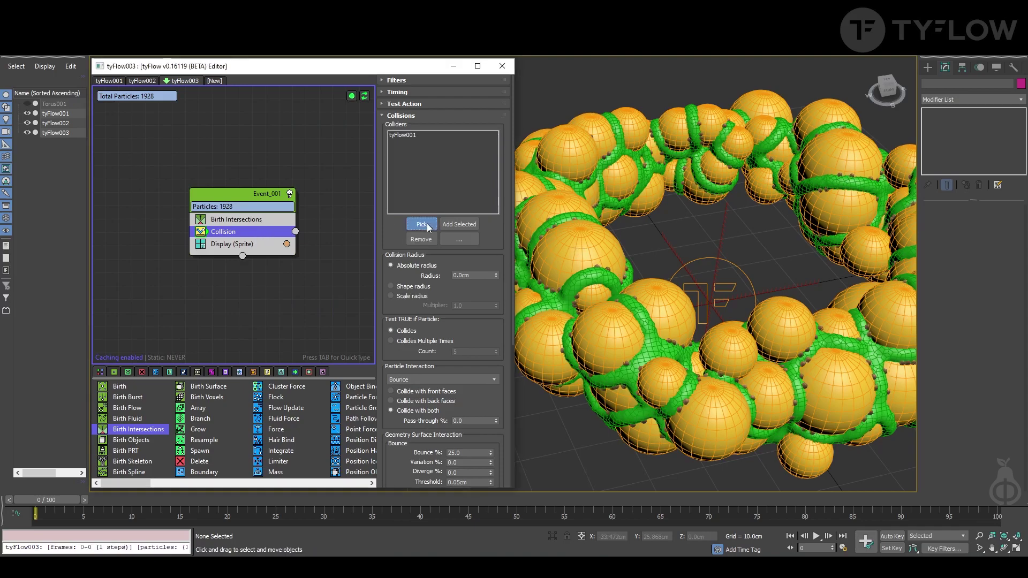
{"action": "left_click", "coordinate": [565, 217]}
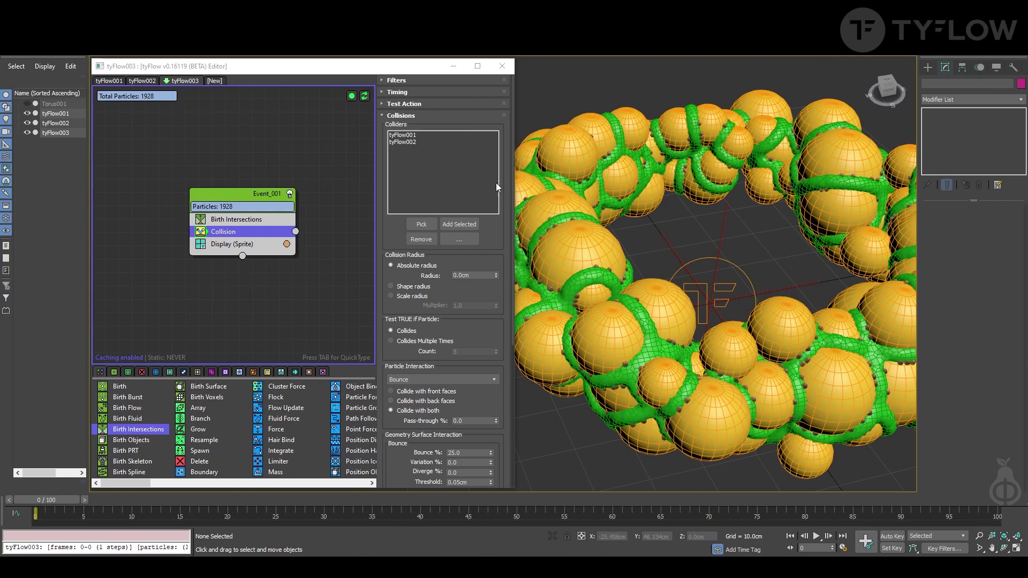
{"action": "middle_click_drag", "start_coordinate": [664, 287], "coordinate": [665, 297], "text": "alt"}
{"action": "left_click_drag", "start_coordinate": [250, 196], "coordinate": [251, 189]}
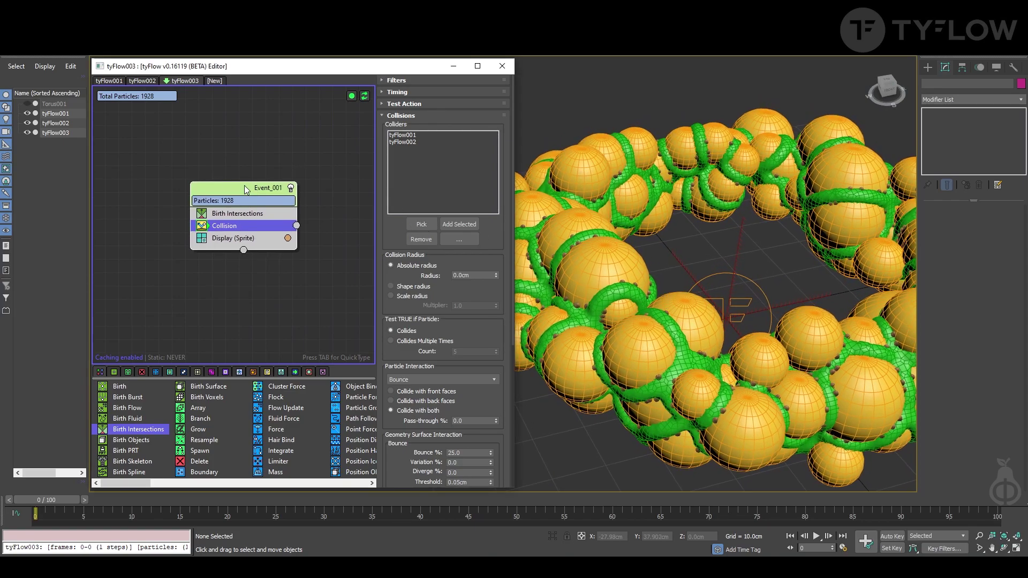
Add a gravity Force operator below Collision in Event_001
{"action": "key", "text": "Tab"}
{"action": "type", "text": "f"}
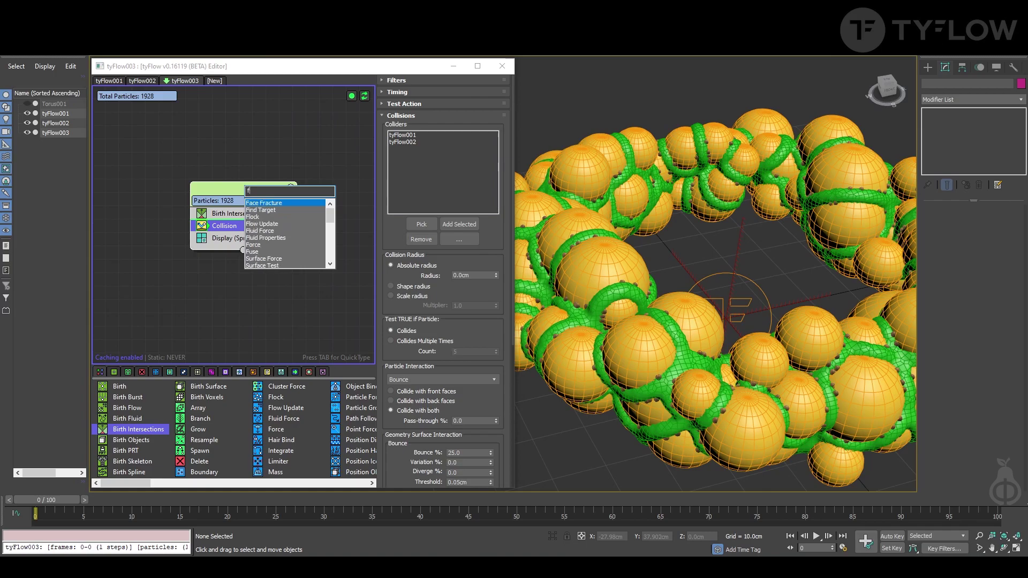
{"action": "type", "text": "or"}
{"action": "left_click", "coordinate": [278, 202]}
{"action": "left_click_drag", "start_coordinate": [233, 227], "coordinate": [231, 241]}
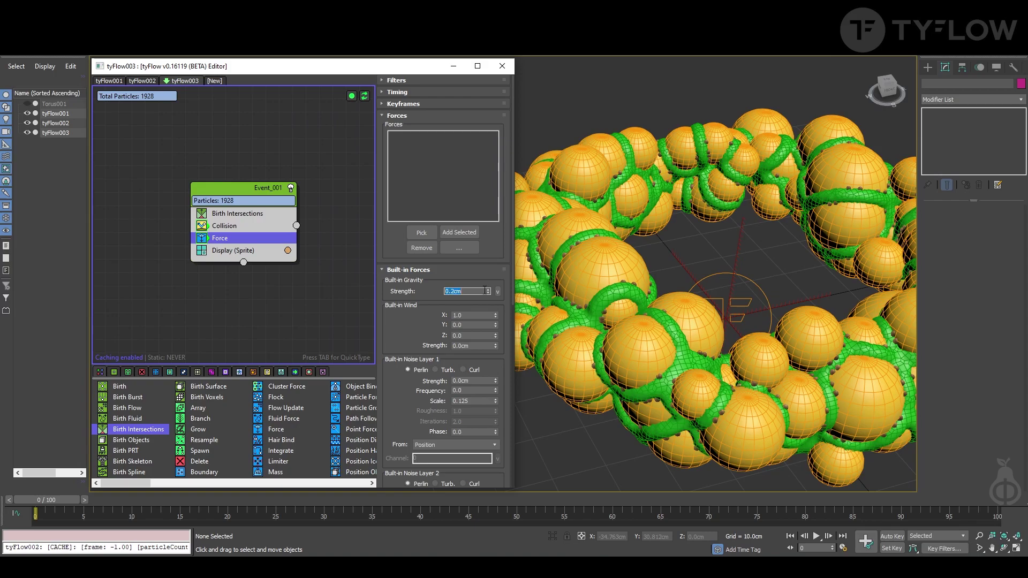
{"action": "middle_click_drag", "start_coordinate": [714, 281], "coordinate": [699, 301], "text": "alt"}
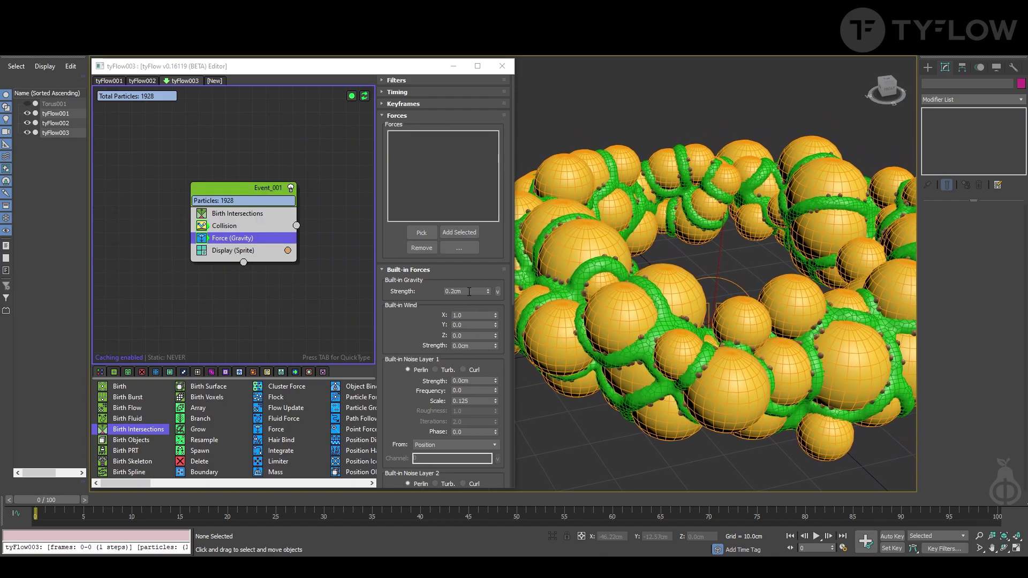
Add a Spline Paths operator to Event_001
{"action": "key", "text": "Tab"}
{"action": "type", "text": "s"}
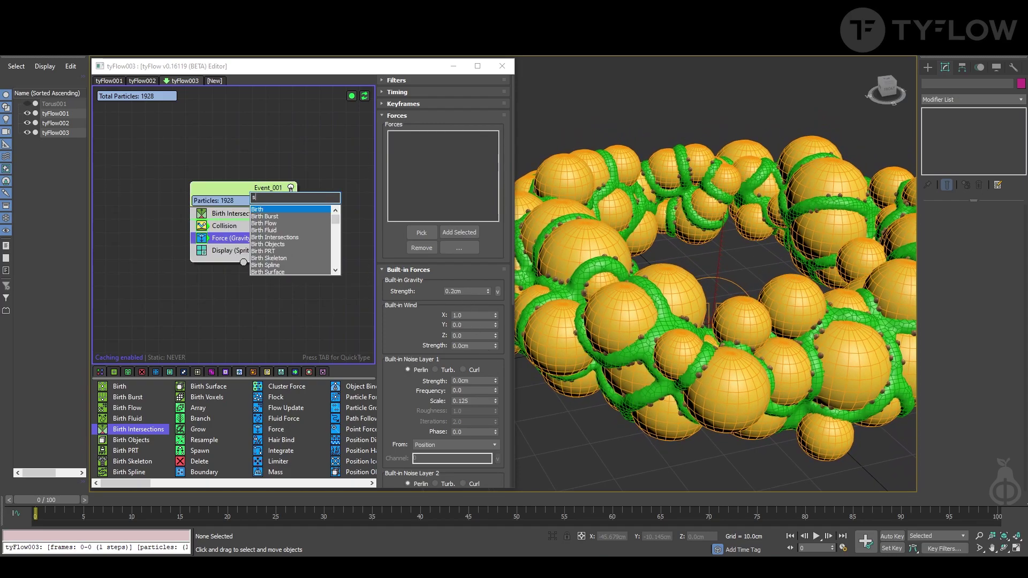
{"action": "type", "text": "pli"}
{"action": "left_click", "coordinate": [275, 211]}
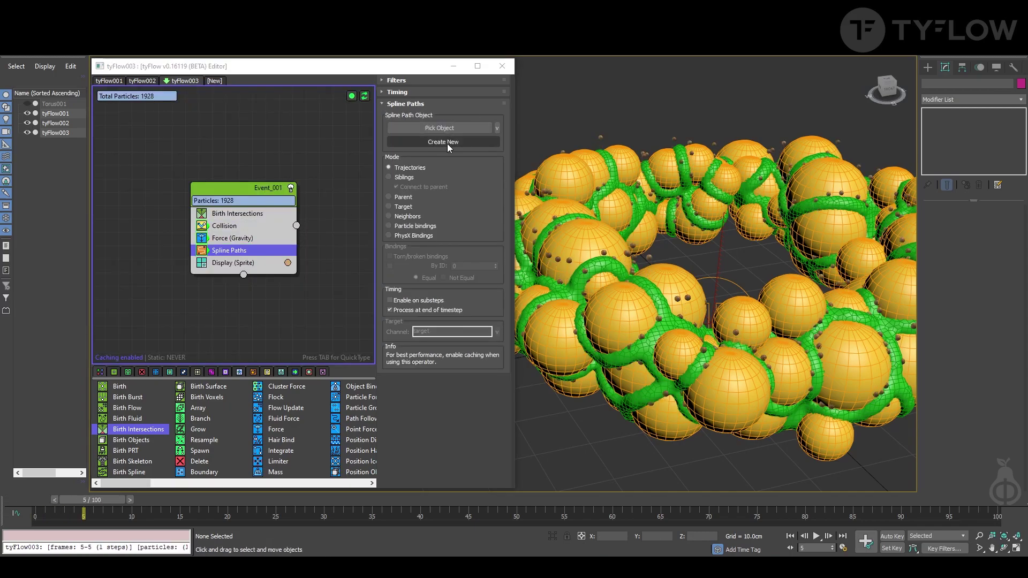
Create tySplines001 from Spline Paths, enable tySplineMesher tubes, preview, then return to frame 0
{"action": "left_click", "coordinate": [448, 144]}
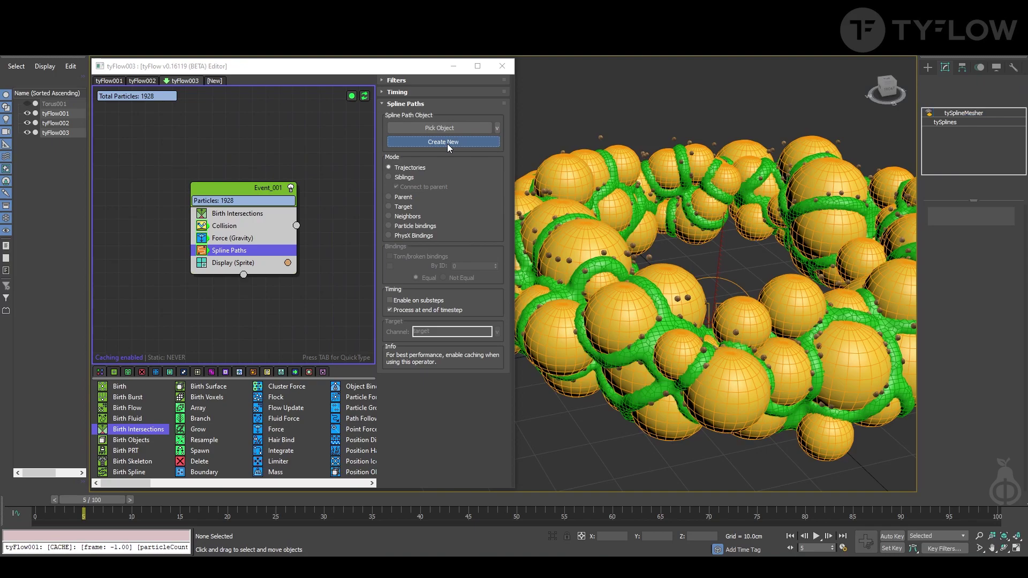
{"action": "left_click", "coordinate": [930, 113]}
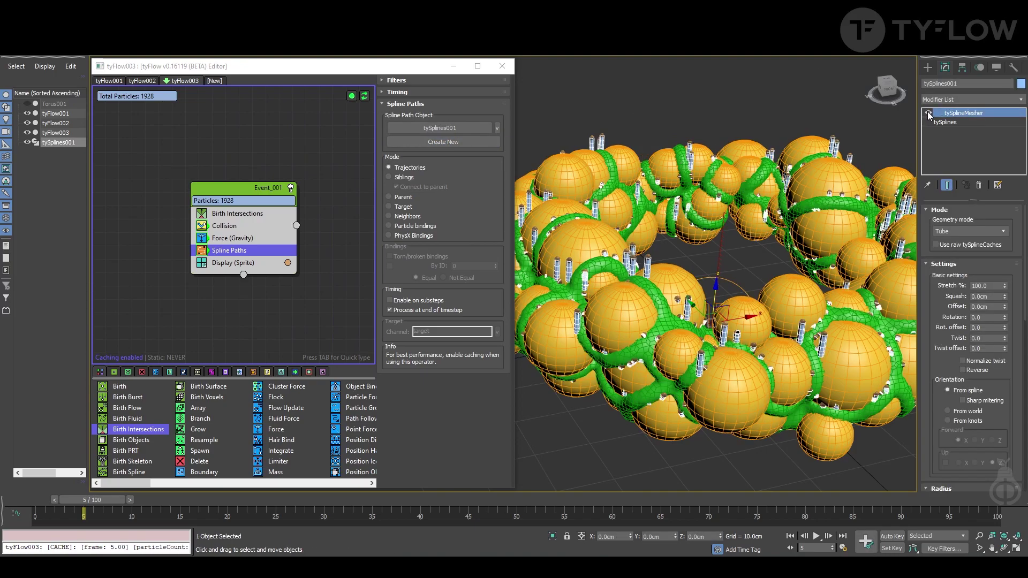
{"action": "left_click_drag", "start_coordinate": [86, 500], "coordinate": [190, 506]}
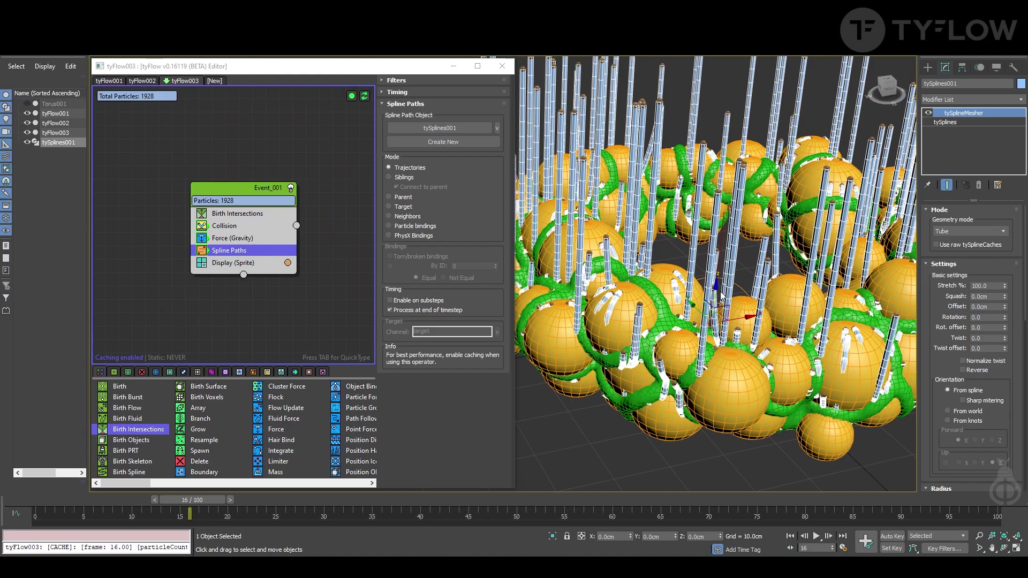
{"action": "scroll", "coordinate": [718, 293], "scroll_direction": "down", "scroll_amount": 5}
{"action": "middle_click_drag", "start_coordinate": [726, 298], "coordinate": [748, 307], "text": "alt"}
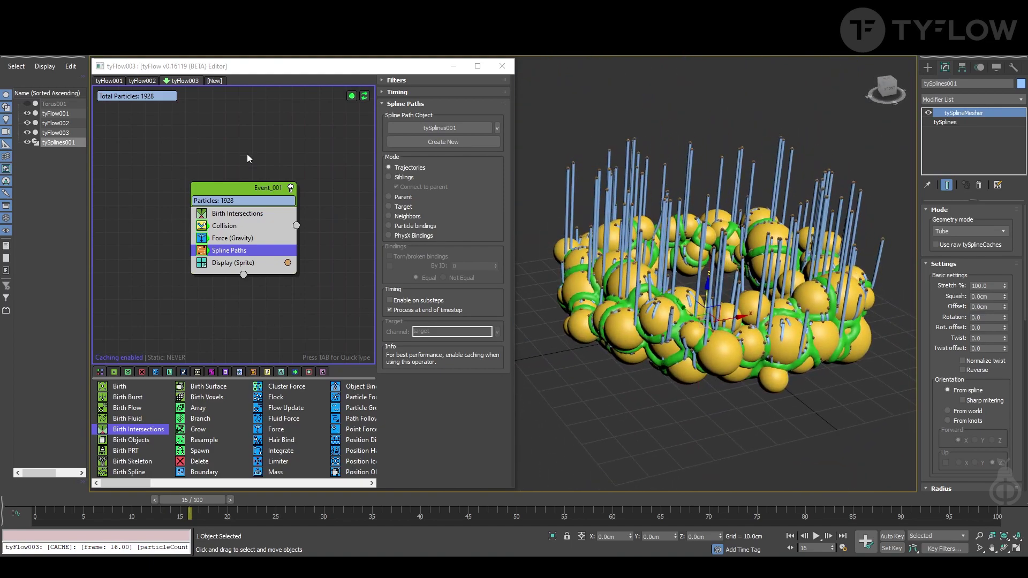
{"action": "left_click", "coordinate": [44, 502]}
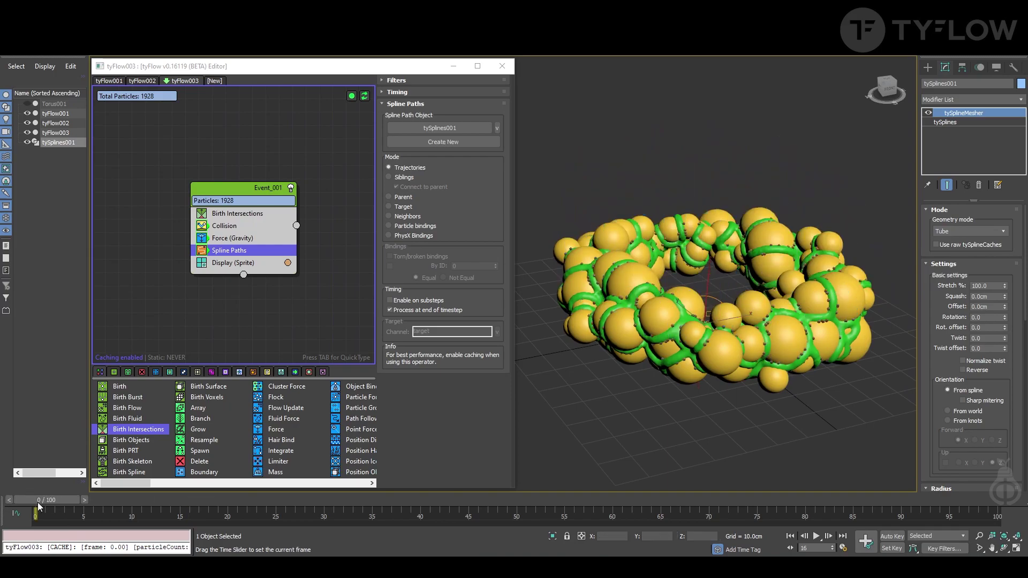
Switch the Force's first noise layer to Curl at 0.3cm strength, previewing at frame 15
{"action": "left_click", "coordinate": [246, 239]}
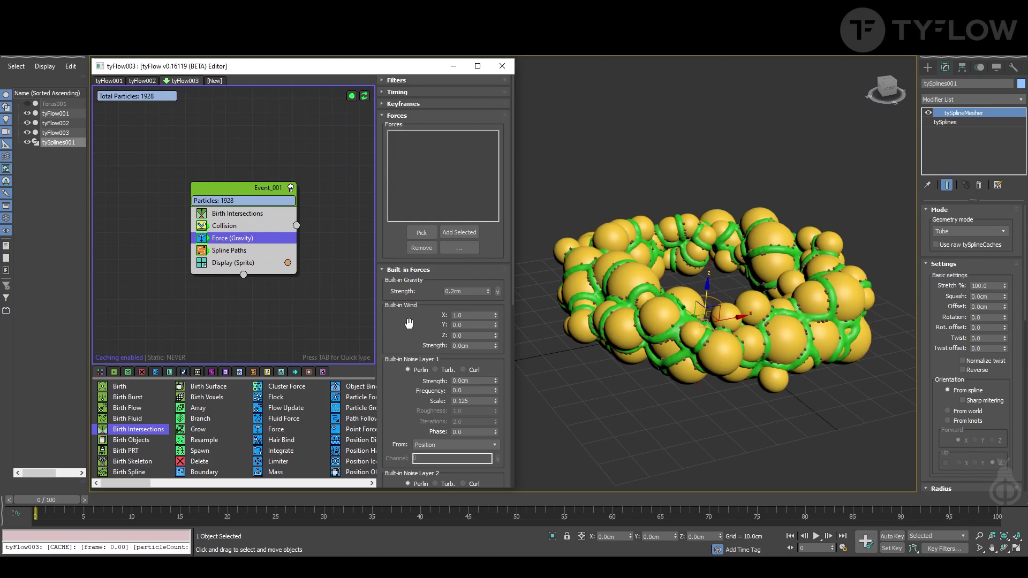
{"action": "scroll", "coordinate": [460, 296], "scroll_direction": "down", "scroll_amount": 3}
{"action": "left_click", "coordinate": [471, 315]}
{"action": "left_click", "coordinate": [464, 304]}
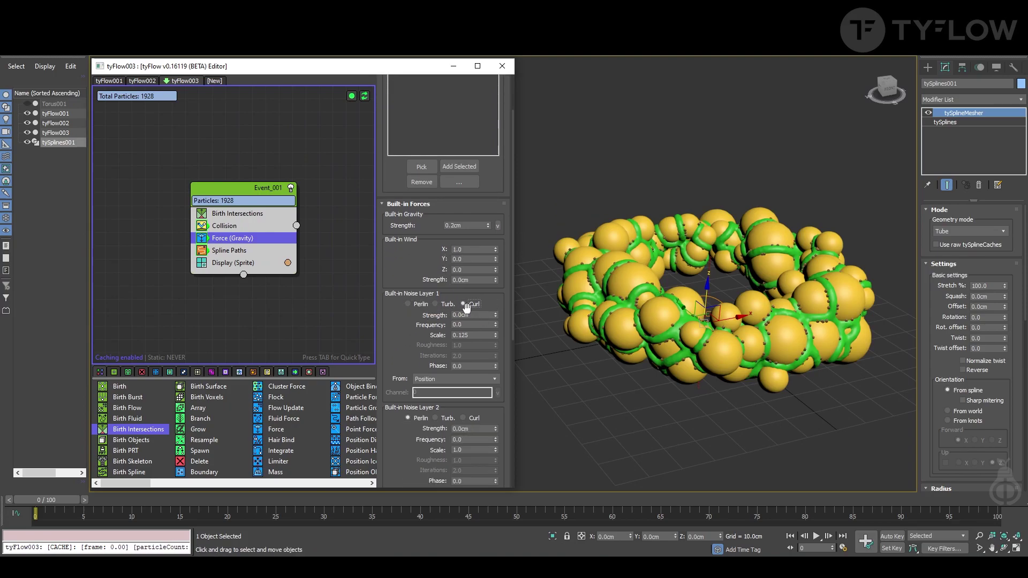
{"action": "left_click", "coordinate": [481, 315]}
{"action": "type", "text": "0.3"}
{"action": "key", "text": "Return"}
{"action": "scroll", "coordinate": [713, 275], "scroll_direction": "up", "scroll_amount": 4}
{"action": "left_click_drag", "start_coordinate": [57, 503], "coordinate": [192, 503]}
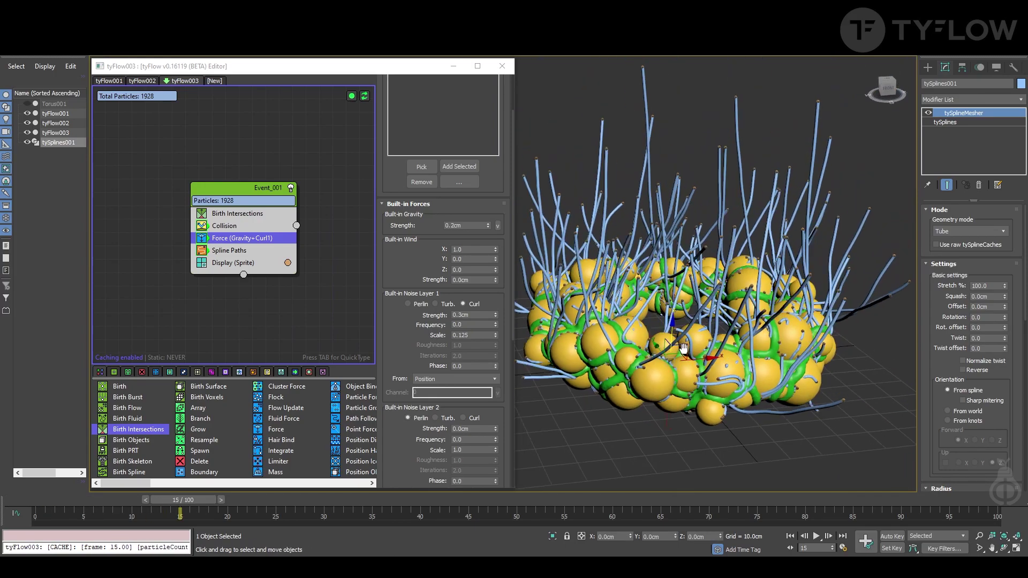
Taper the tubes along a lowered curve and disable the sprite Display
{"action": "scroll", "coordinate": [988, 381], "scroll_direction": "down", "scroll_amount": 10}
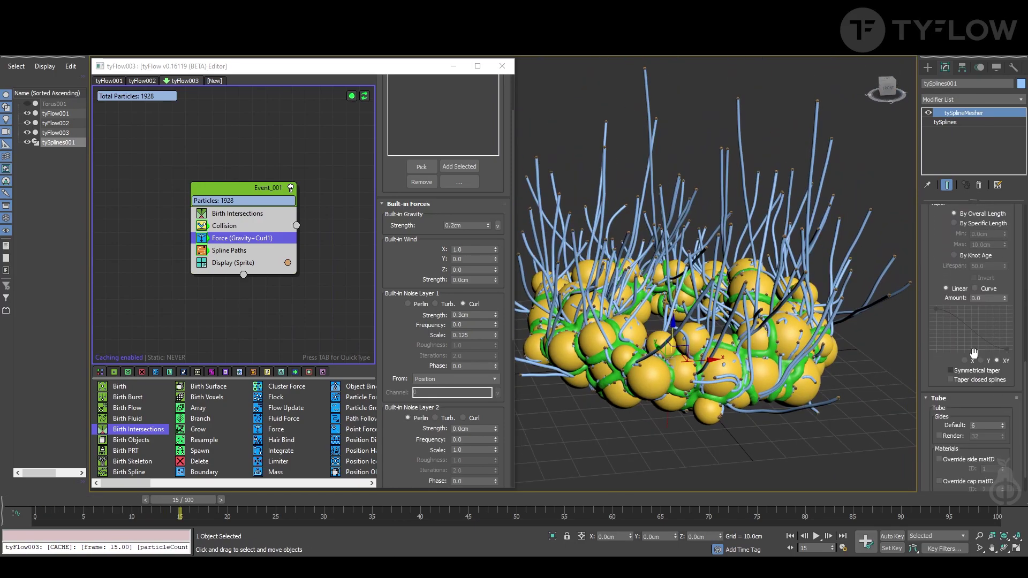
{"action": "left_click", "coordinate": [976, 289]}
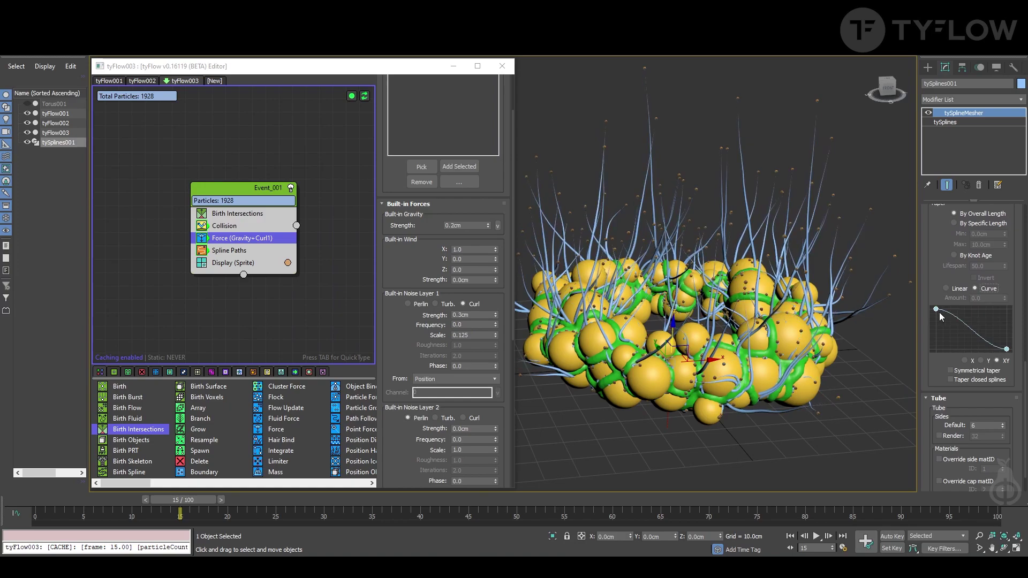
{"action": "left_click_drag", "start_coordinate": [936, 314], "coordinate": [939, 342]}
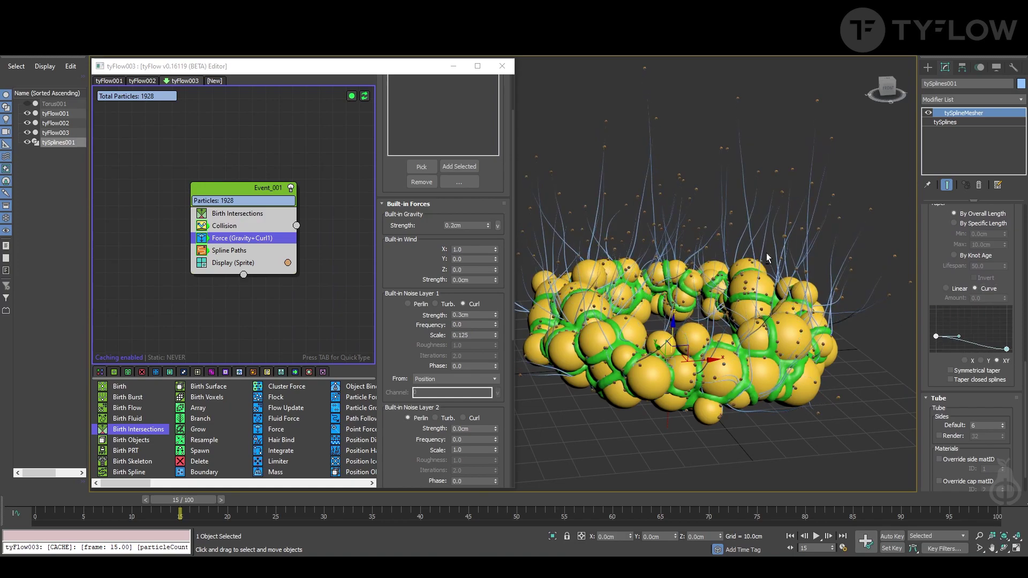
{"action": "scroll", "coordinate": [767, 256], "scroll_direction": "up", "scroll_amount": 4}
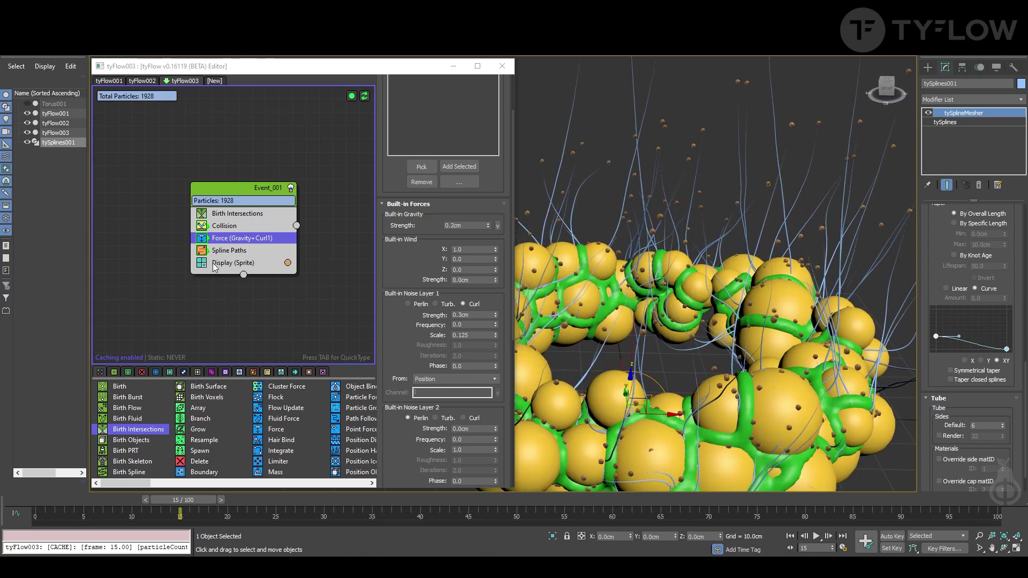
{"action": "left_click", "coordinate": [202, 263]}
{"action": "scroll", "coordinate": [621, 271], "scroll_direction": "down", "scroll_amount": 4}
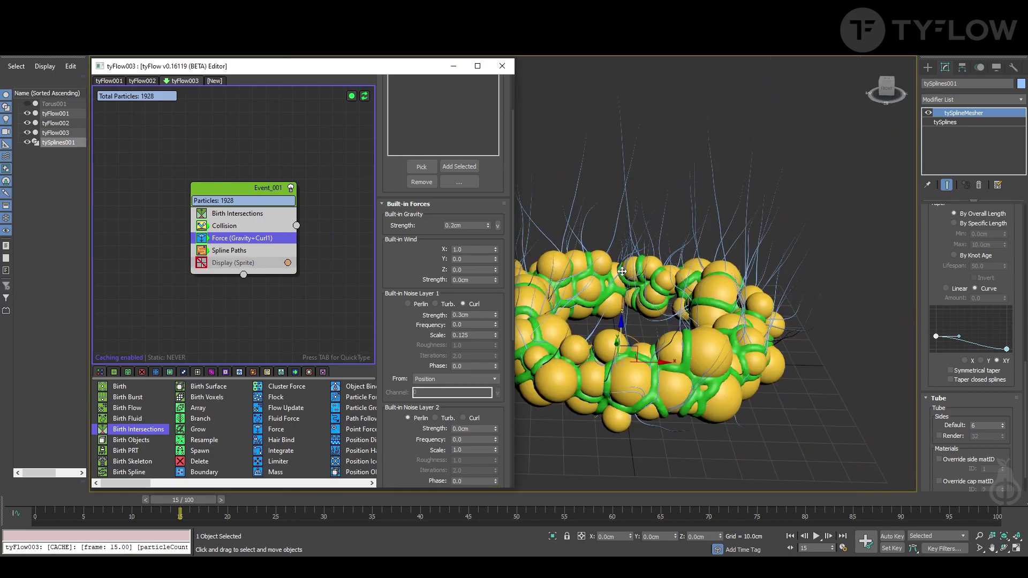
Set Birth Intersections Density to 50, giving 17141 particles, and inspect the dense strands
{"action": "left_click", "coordinate": [251, 214]}
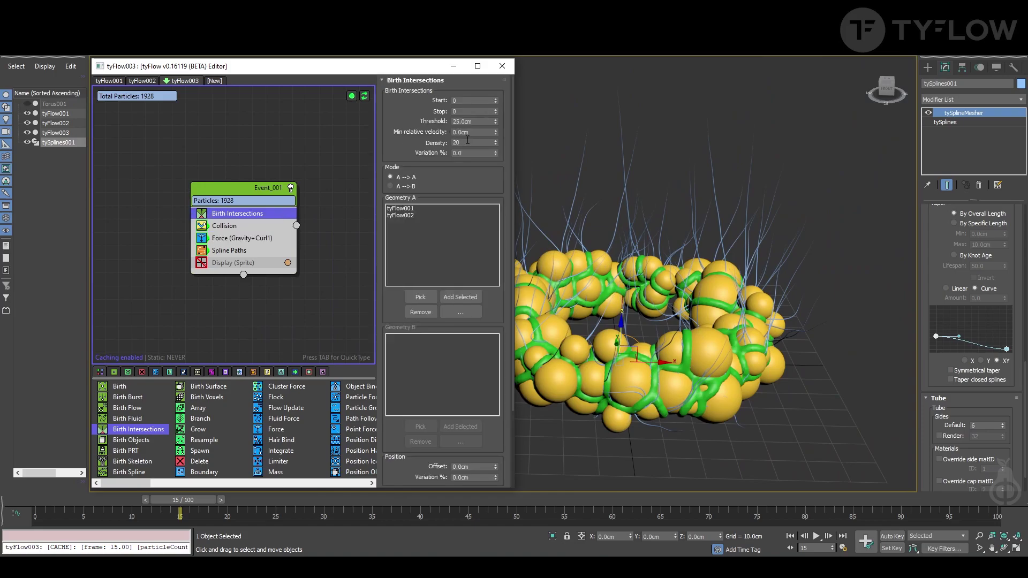
{"action": "double_click", "coordinate": [478, 142]}
{"action": "type", "text": "50"}
{"action": "key", "text": "Return"}
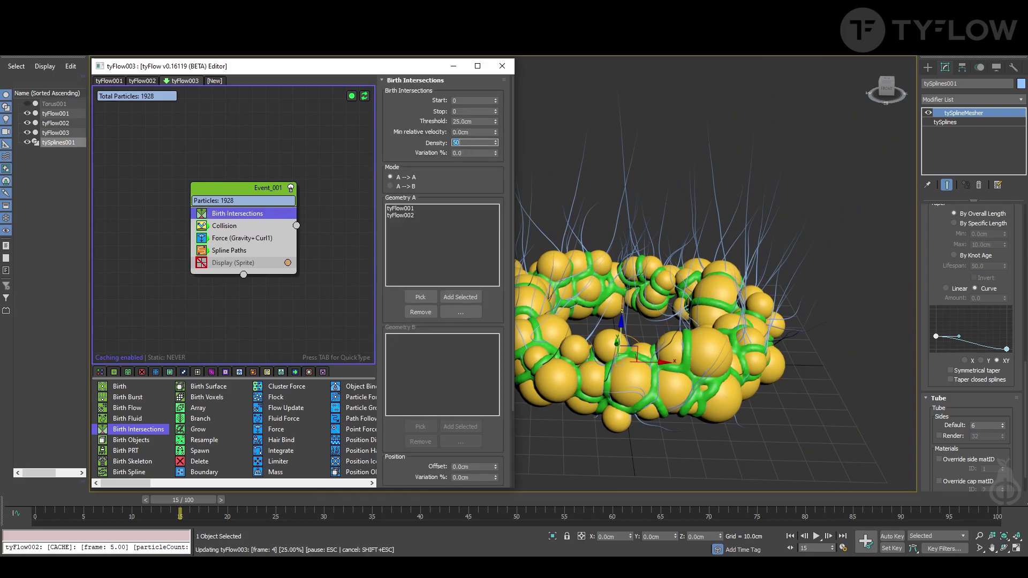
{"action": "middle_click_drag", "start_coordinate": [718, 369], "coordinate": [719, 456], "text": "alt"}
{"action": "scroll", "coordinate": [696, 375], "scroll_direction": "up", "scroll_amount": 4}
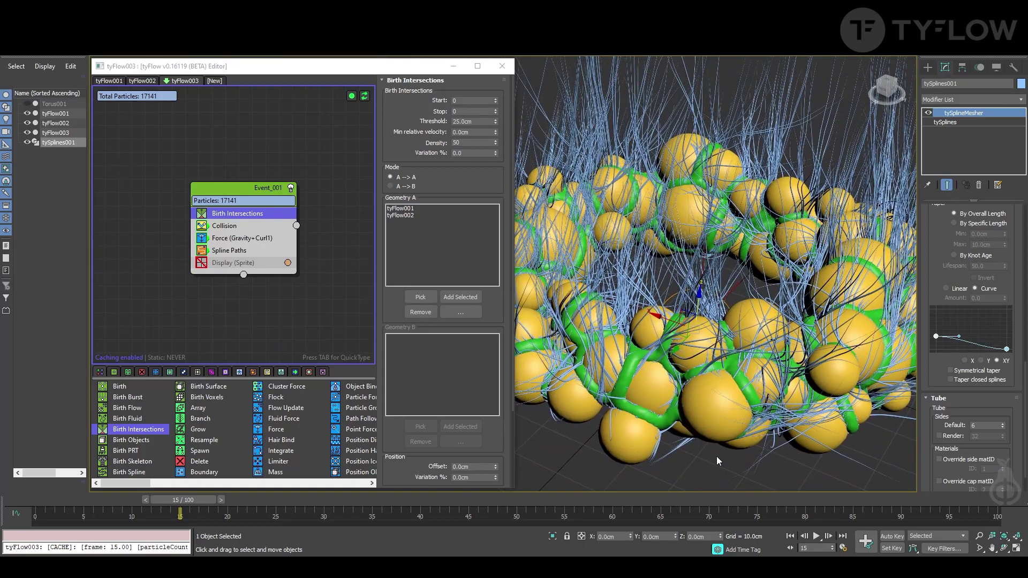
{"action": "left_click", "coordinate": [706, 421]}
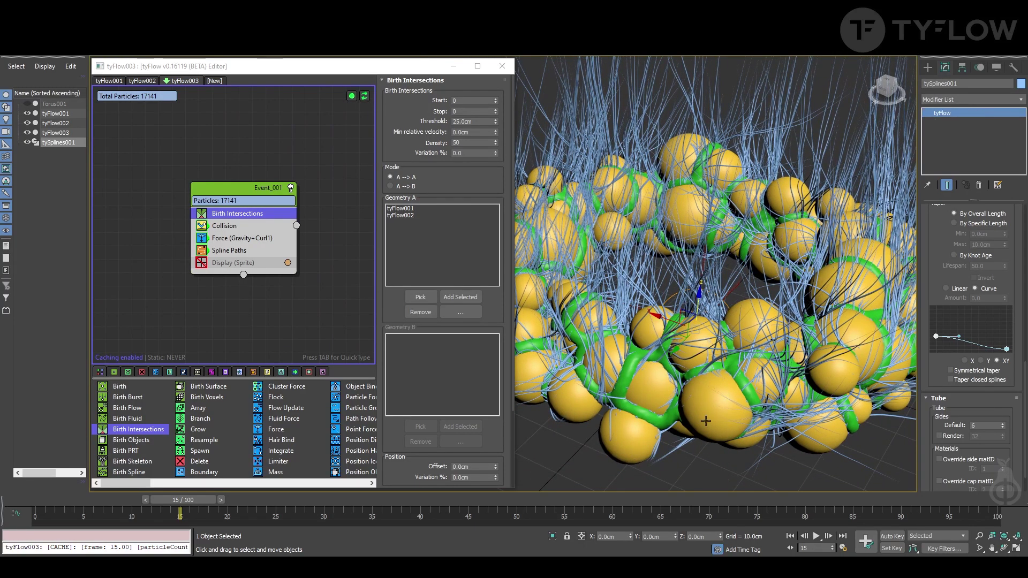
Add a Noise modifier to the tyFlow001 blob with scale 5
{"action": "left_click", "coordinate": [546, 345]}
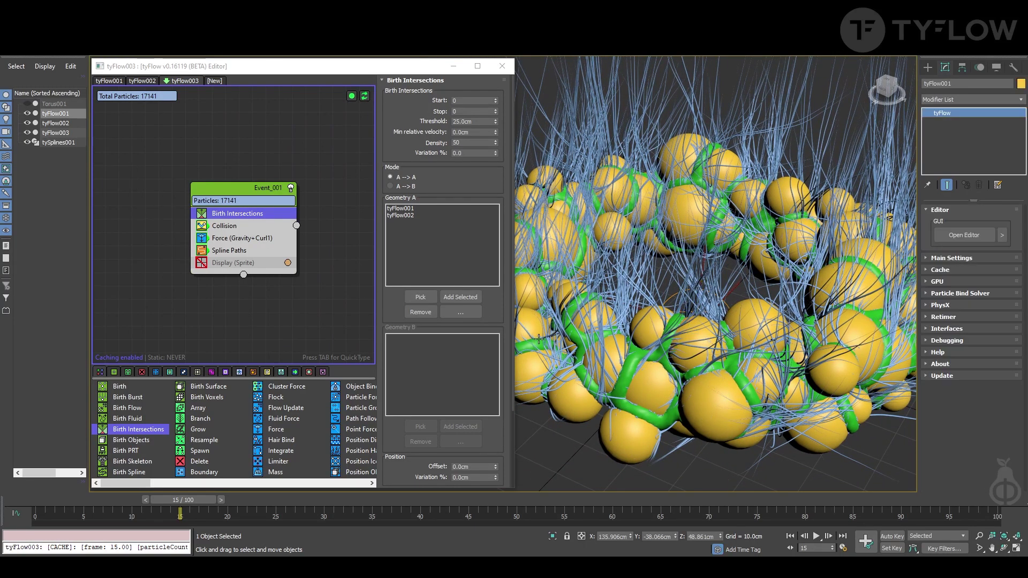
{"action": "key", "text": "Home"}
{"action": "left_click", "coordinate": [970, 100]}
{"action": "key", "text": "n"}
{"action": "left_click", "coordinate": [986, 113]}
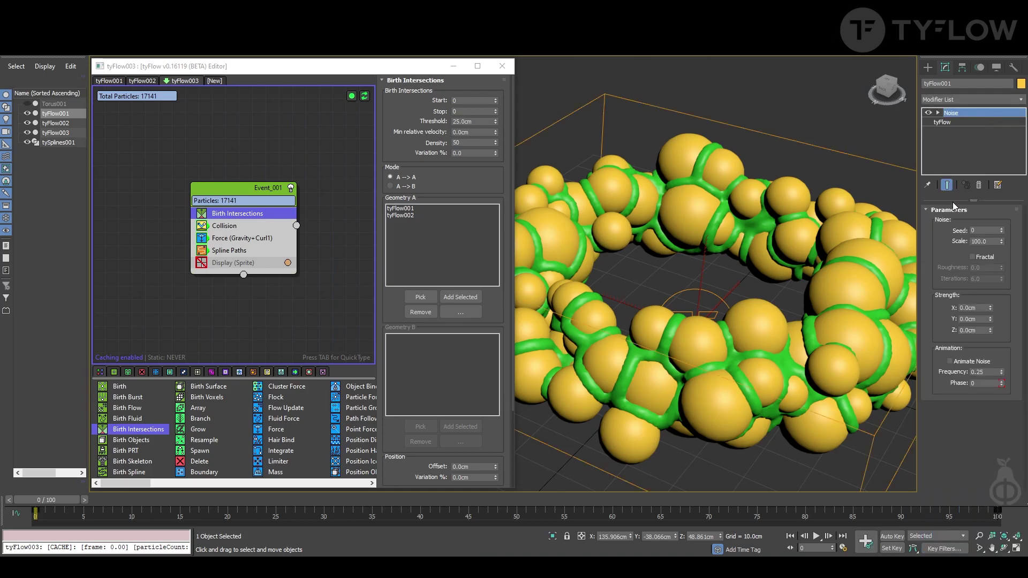
{"action": "double_click", "coordinate": [985, 241]}
{"action": "type", "text": "5"}
{"action": "key", "text": "Return"}
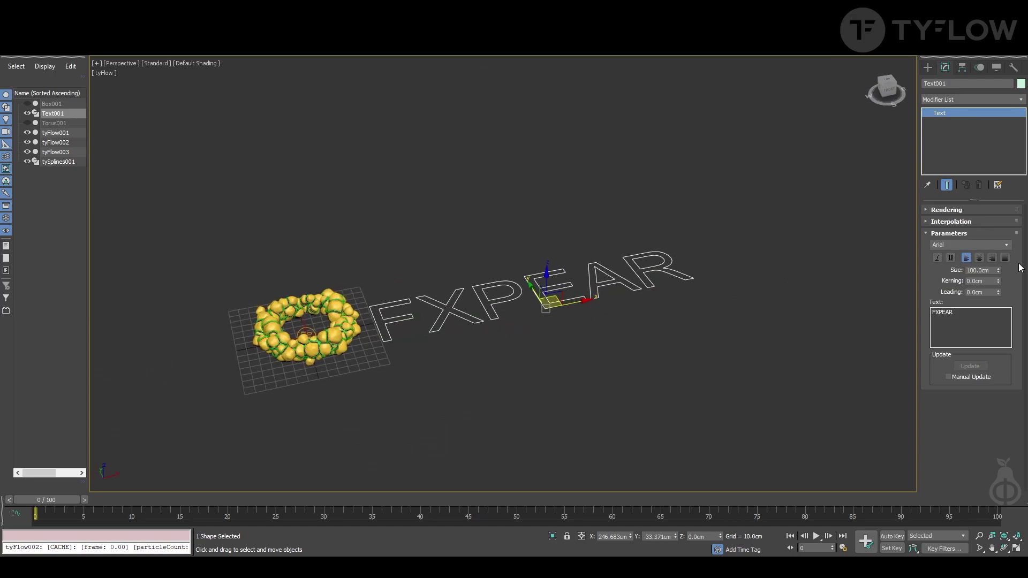
Set the noise strength to 2.0cm, then move on to the extruded PEAR text setup
{"action": "left_click", "coordinate": [960, 99]}
{"action": "key", "text": "e"}
{"action": "key", "text": "x"}
{"action": "key", "text": "Return"}
{"action": "double_click", "coordinate": [984, 225]}
{"action": "type", "text": "20"}
{"action": "key", "text": "Return"}
{"action": "scroll", "coordinate": [562, 281], "scroll_direction": "up", "scroll_amount": 3}
{"action": "middle_click_drag", "start_coordinate": [562, 281], "coordinate": [597, 273]}
{"action": "left_click", "coordinate": [65, 135]}
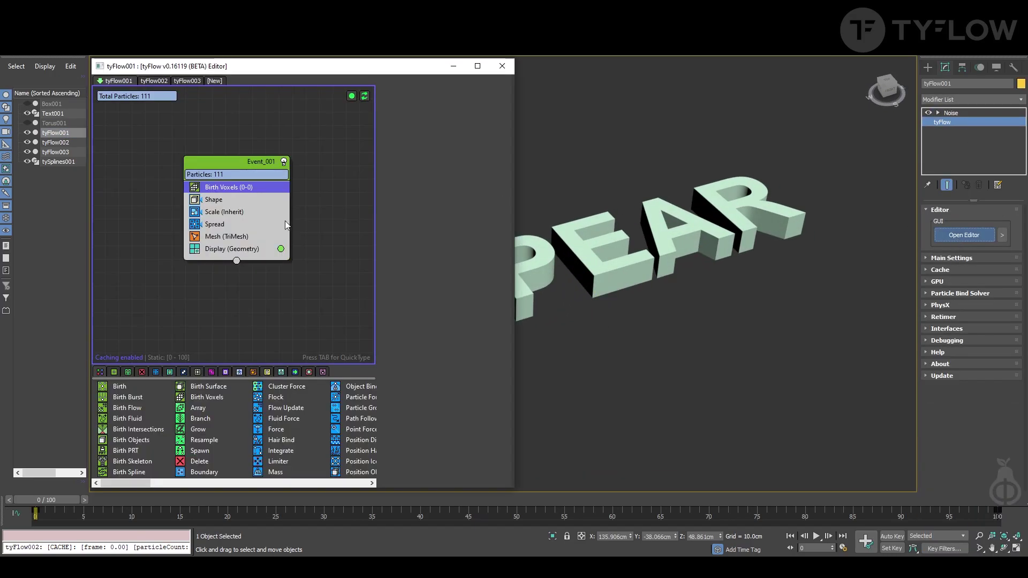